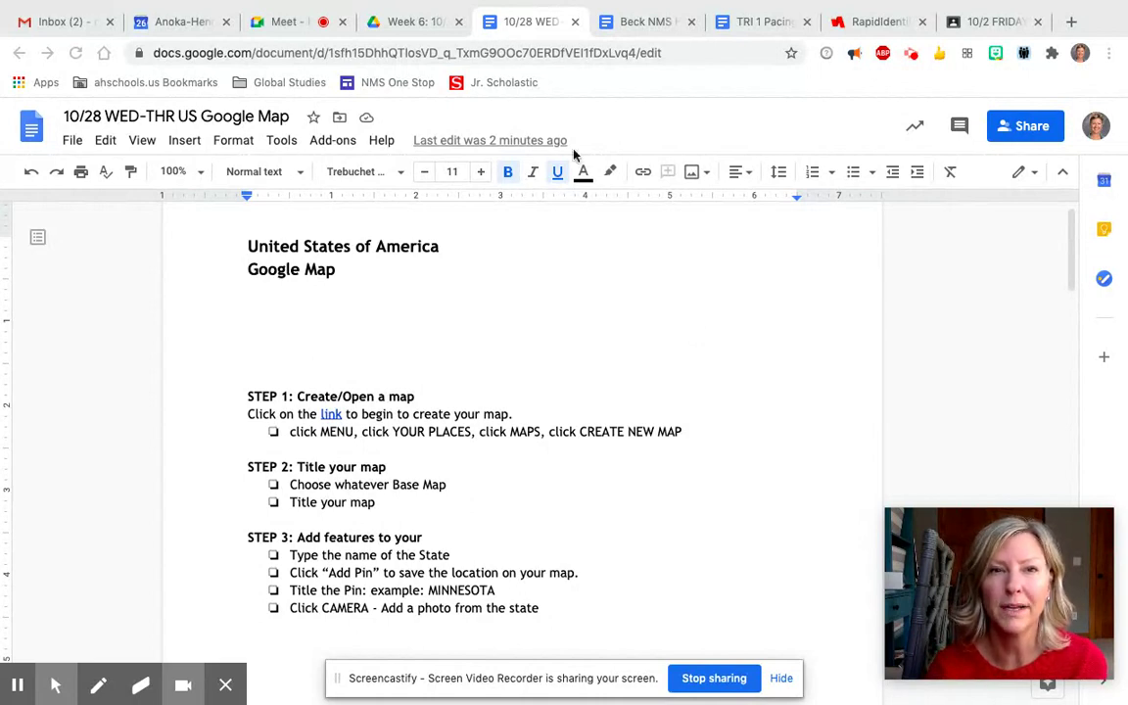
Step: Switch to the Week 6 Drive folder and launch Google Maps from there
{"action": "left_click", "coordinate": [406, 28]}
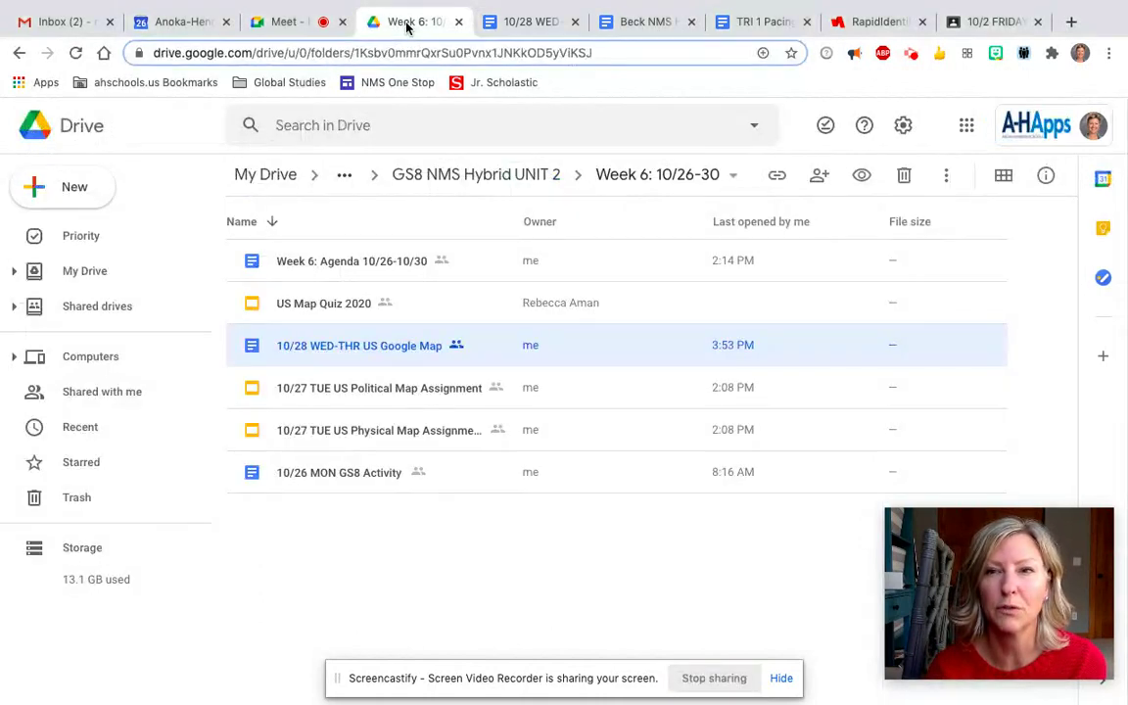
{"action": "left_click", "coordinate": [967, 126]}
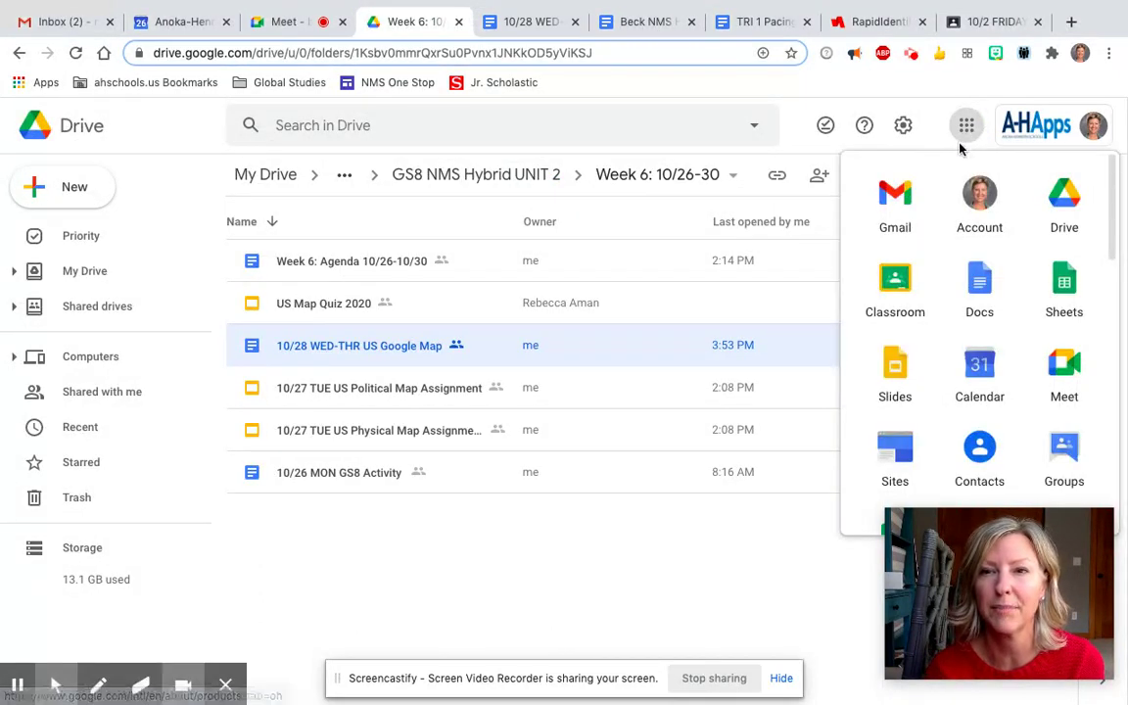
{"action": "scroll", "coordinate": [936, 372], "scroll_direction": "down", "scroll_amount": 3}
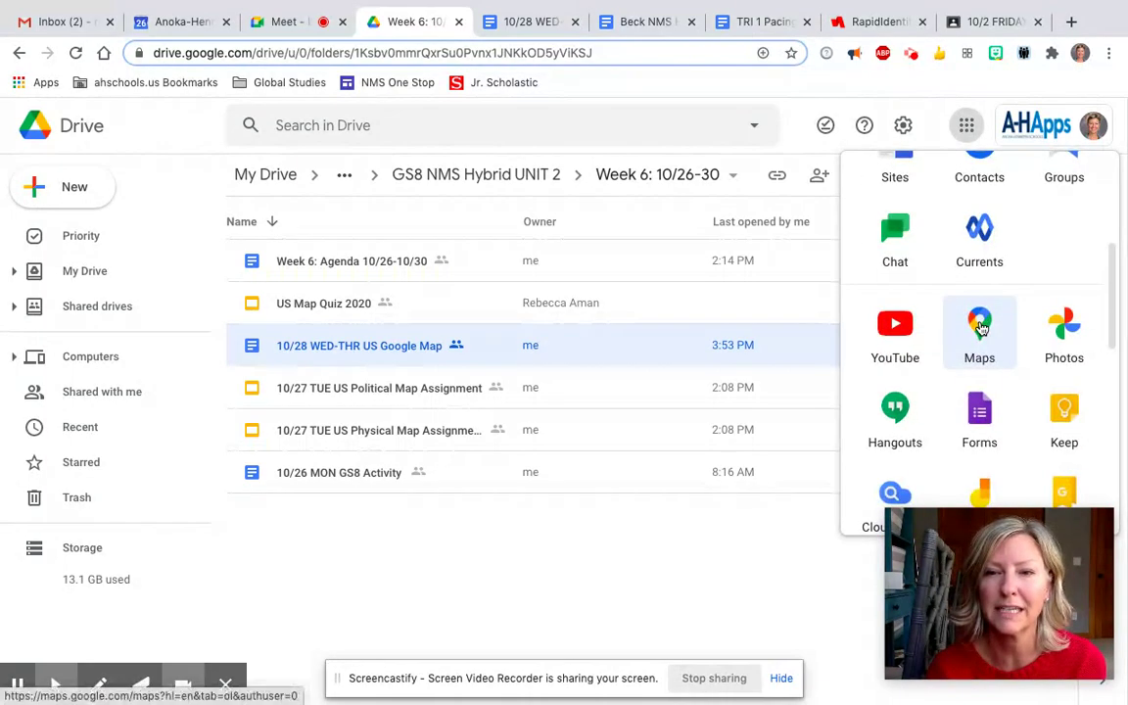
{"action": "left_click", "coordinate": [979, 326]}
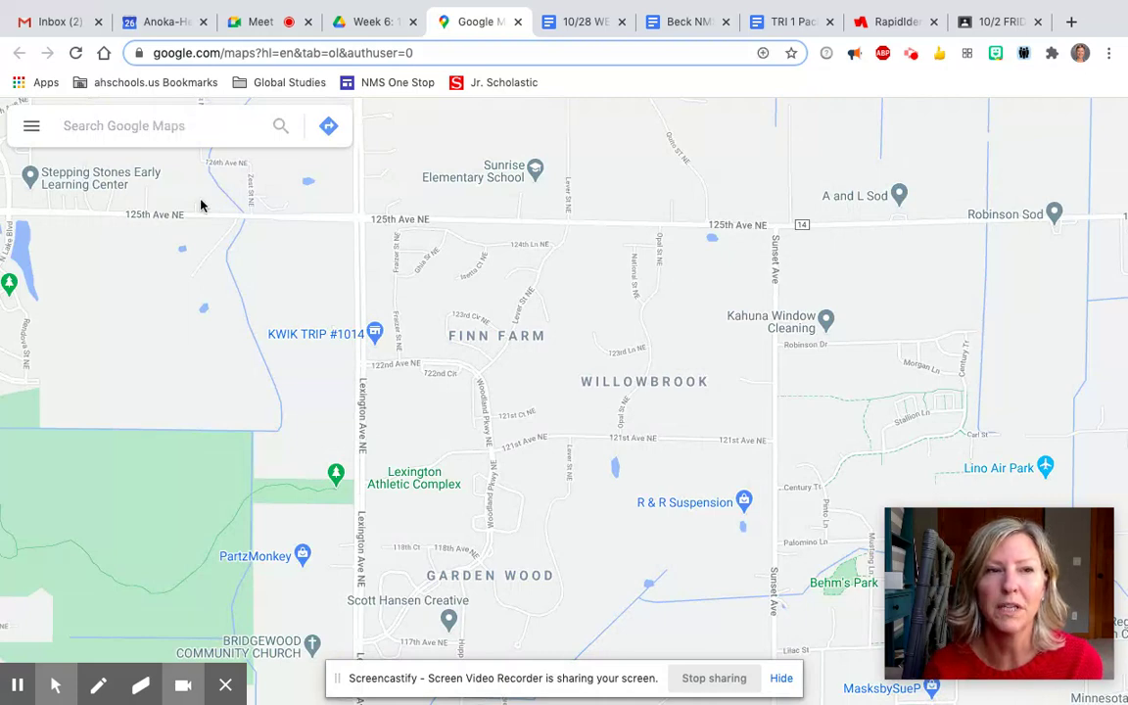
Step: Go to the custom maps in Your places and create a new map
{"action": "left_click", "coordinate": [32, 130]}
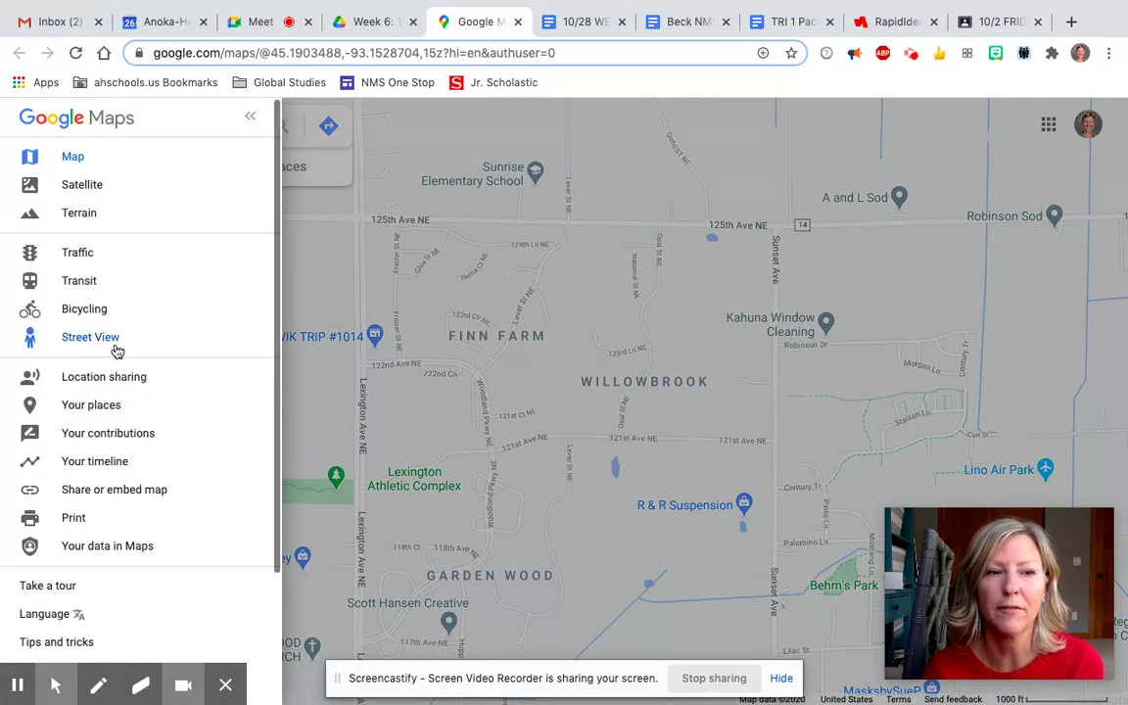
{"action": "left_click", "coordinate": [103, 409]}
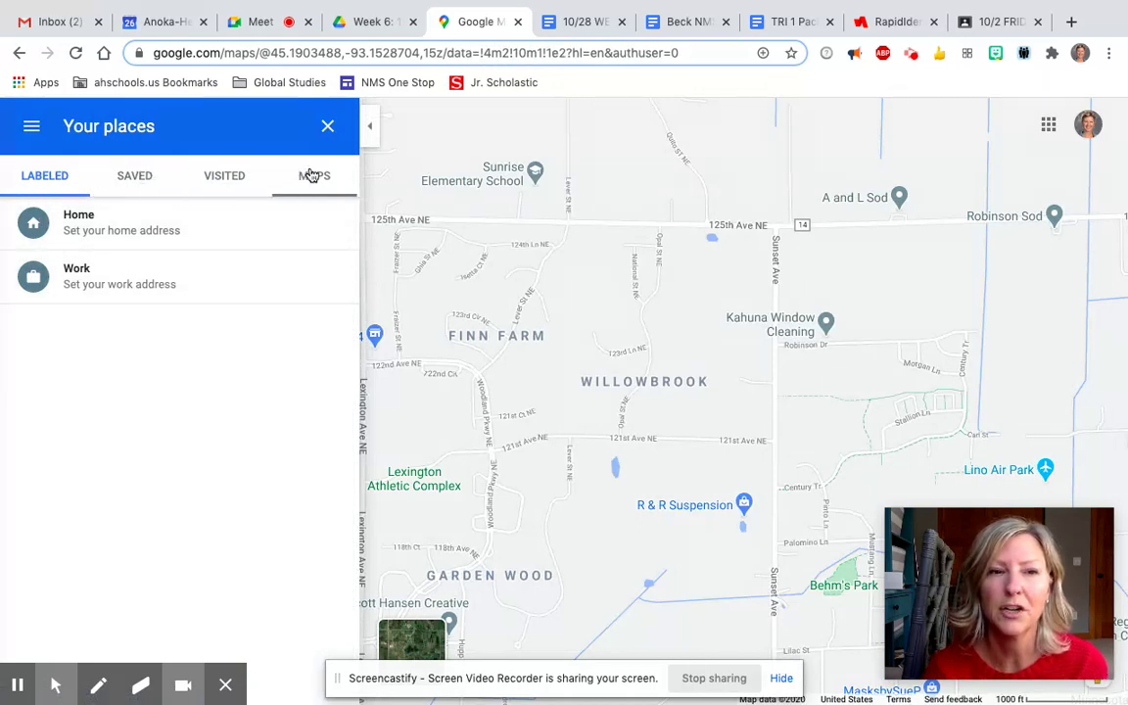
{"action": "left_click", "coordinate": [311, 176]}
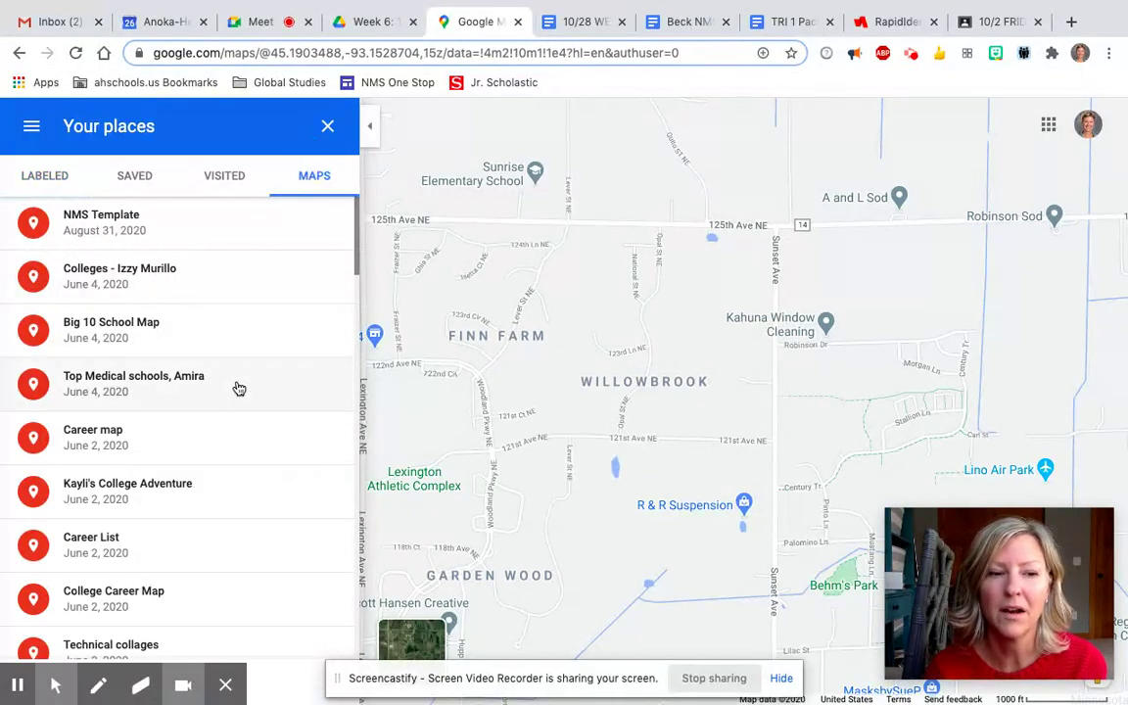
{"action": "scroll", "coordinate": [260, 470], "scroll_direction": "down", "scroll_amount": 4}
{"action": "scroll", "coordinate": [267, 509], "scroll_direction": "down", "scroll_amount": 10}
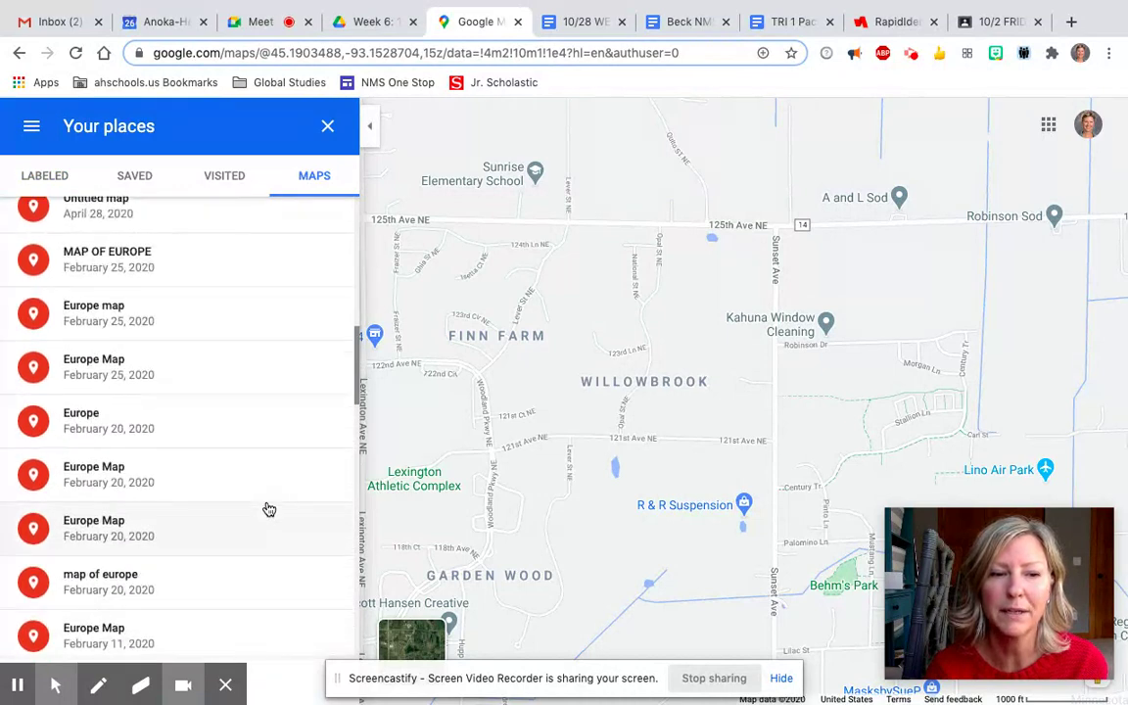
{"action": "scroll", "coordinate": [279, 560], "scroll_direction": "down", "scroll_amount": 10}
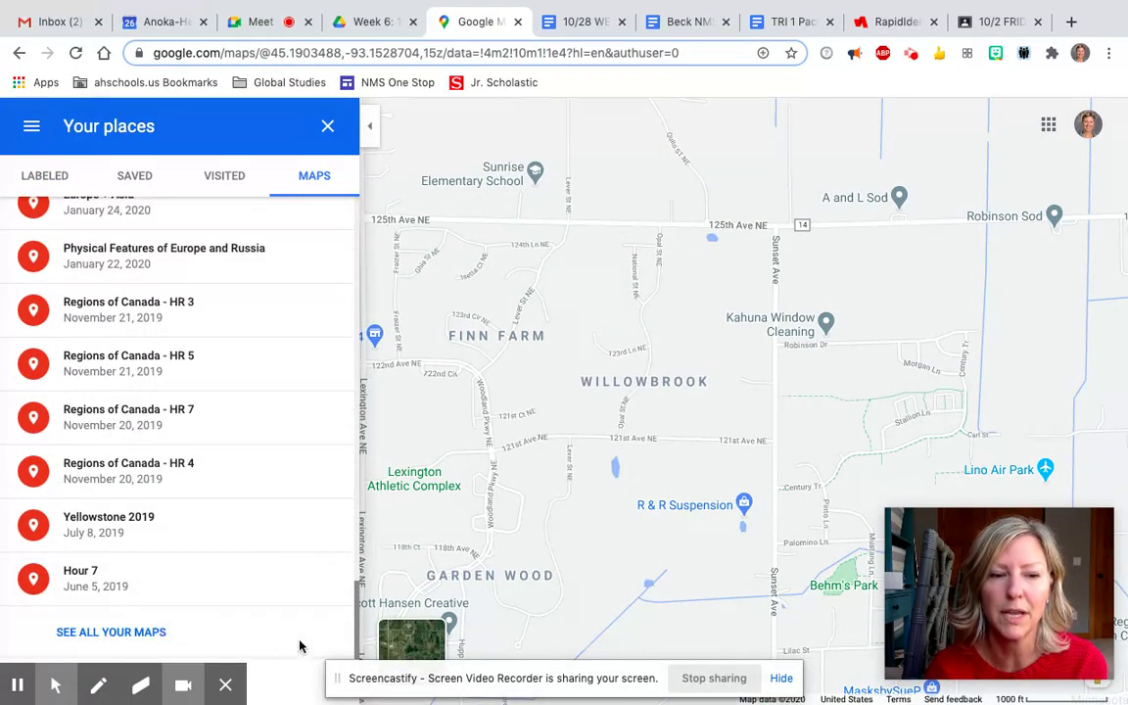
{"action": "left_click", "coordinate": [226, 685]}
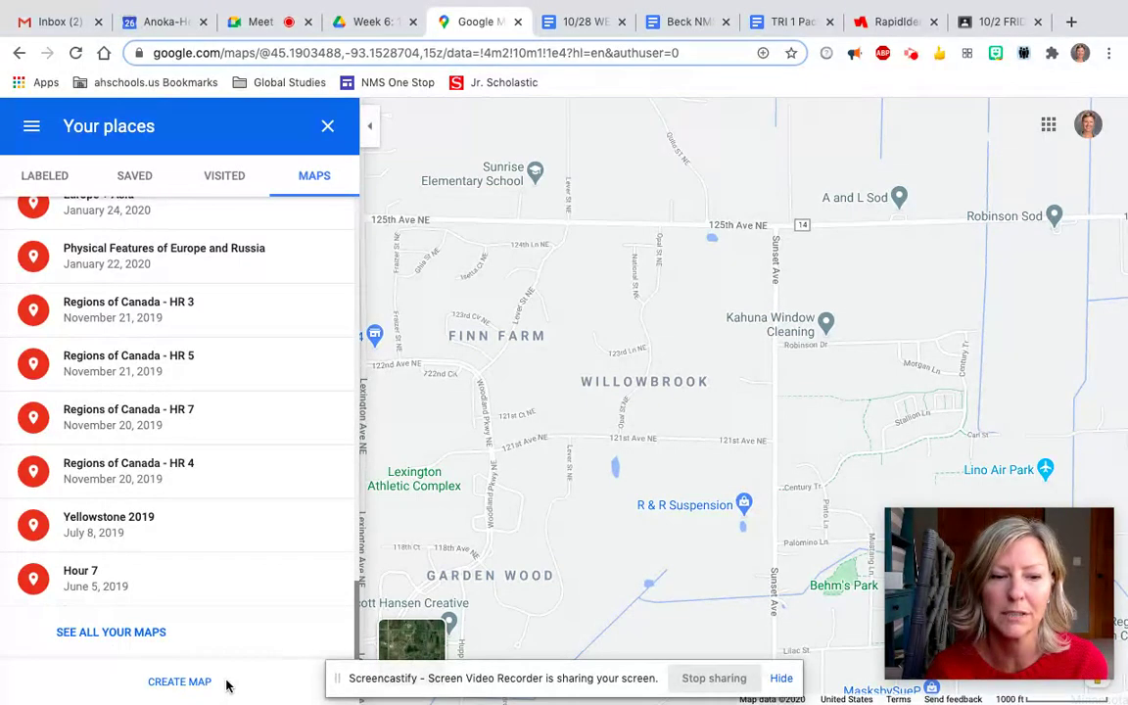
{"action": "left_click", "coordinate": [176, 682]}
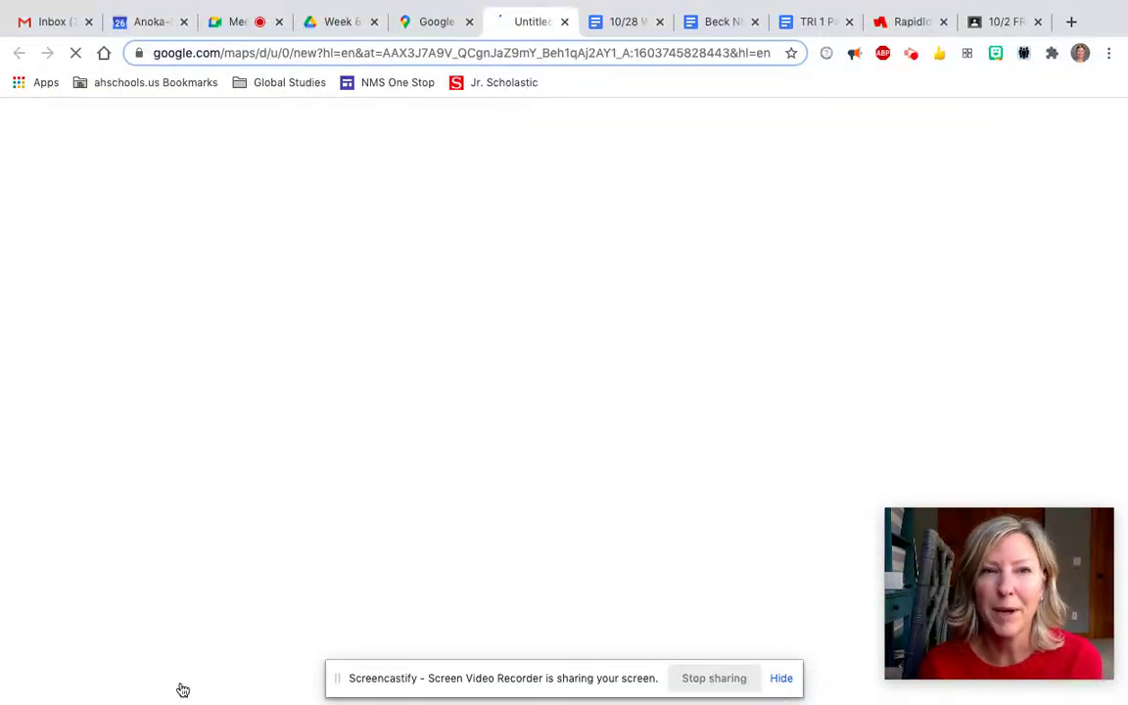
{"action": "mouse_move", "coordinate": [182, 690]}
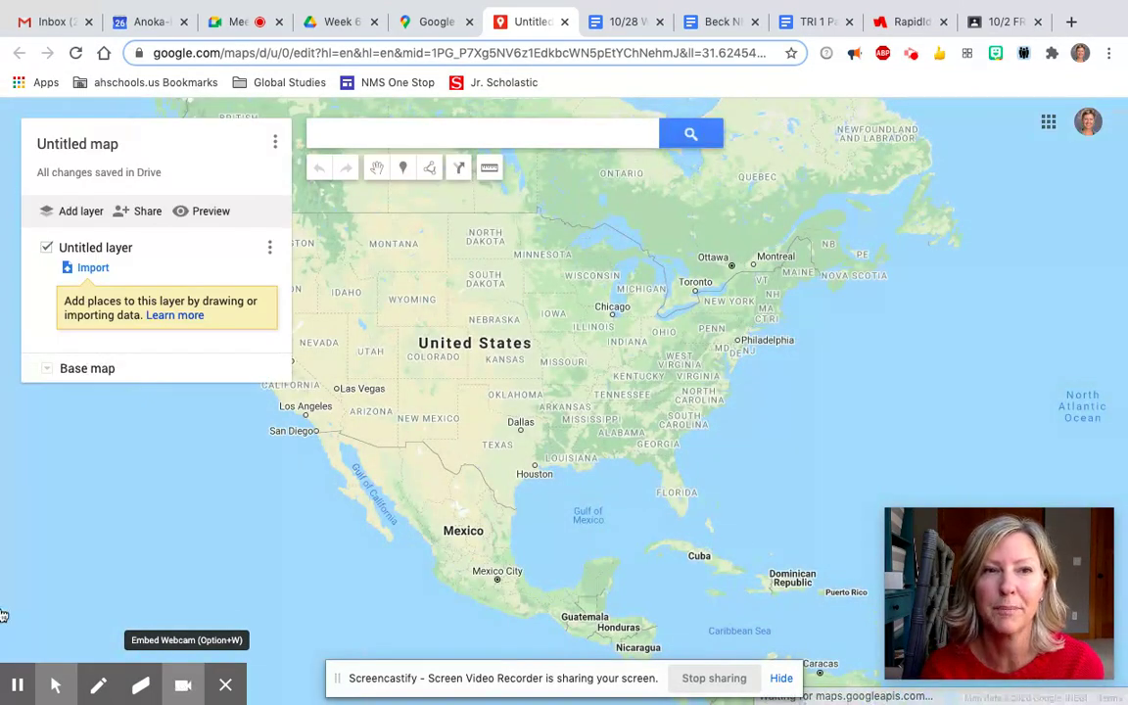
{"action": "left_click", "coordinate": [182, 688]}
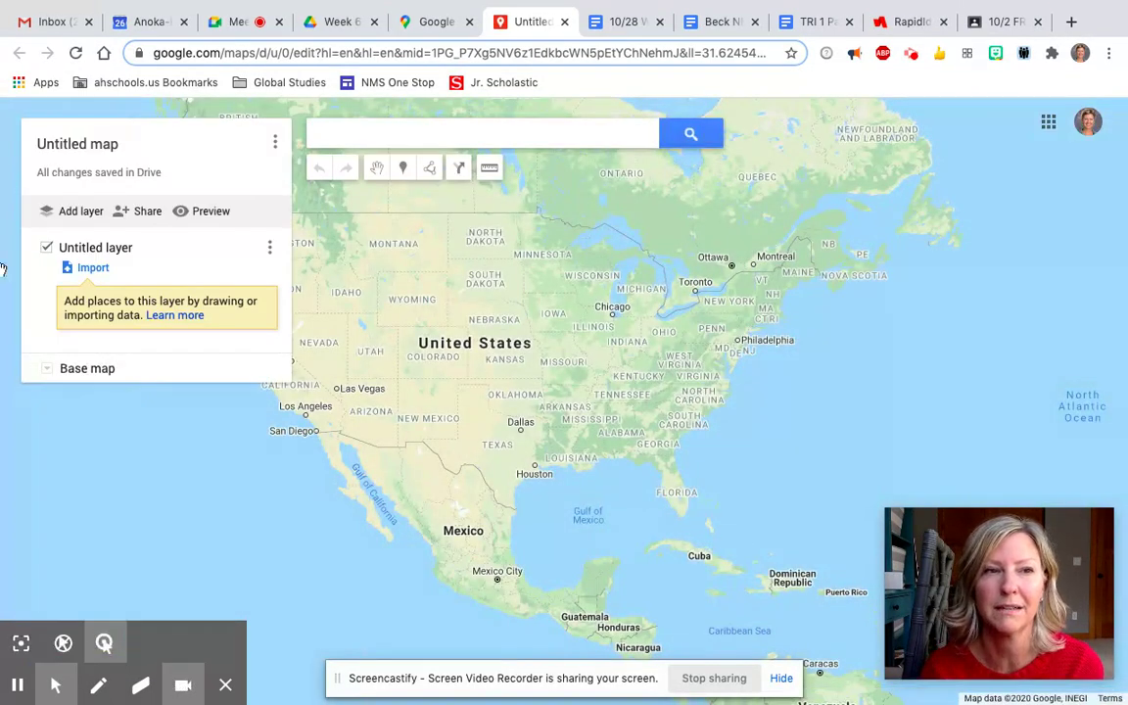
Step: Title the new map "Map of the USA" and save the title
{"action": "left_click", "coordinate": [98, 148]}
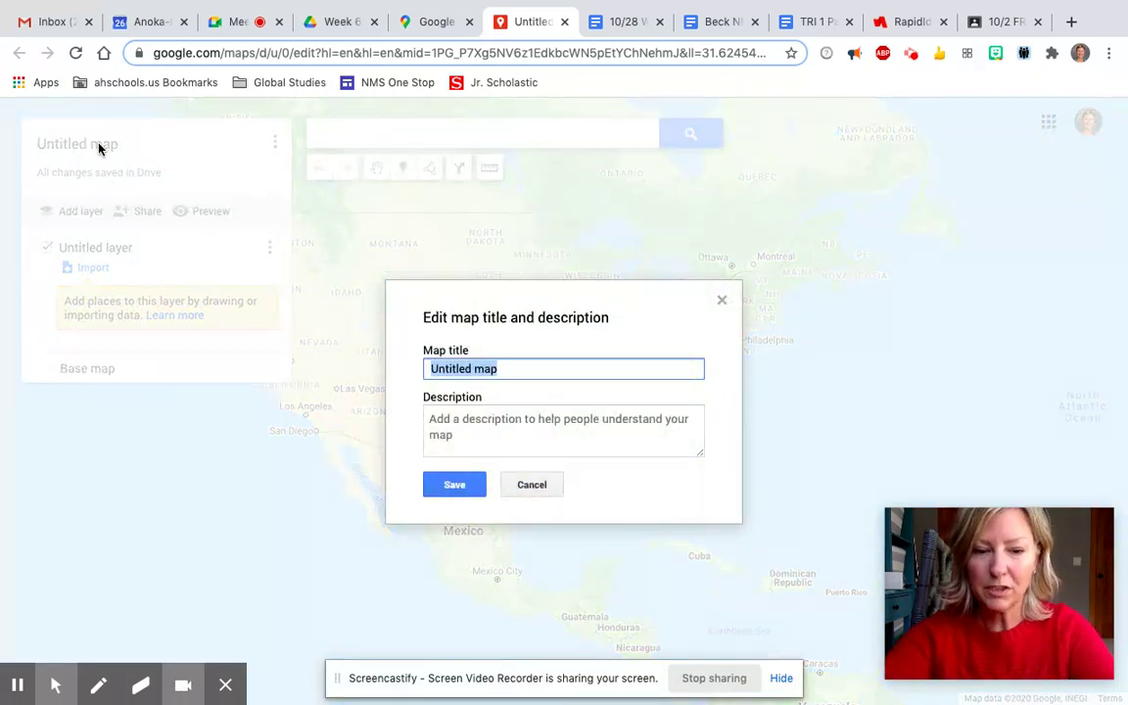
{"action": "type", "text": "U"}
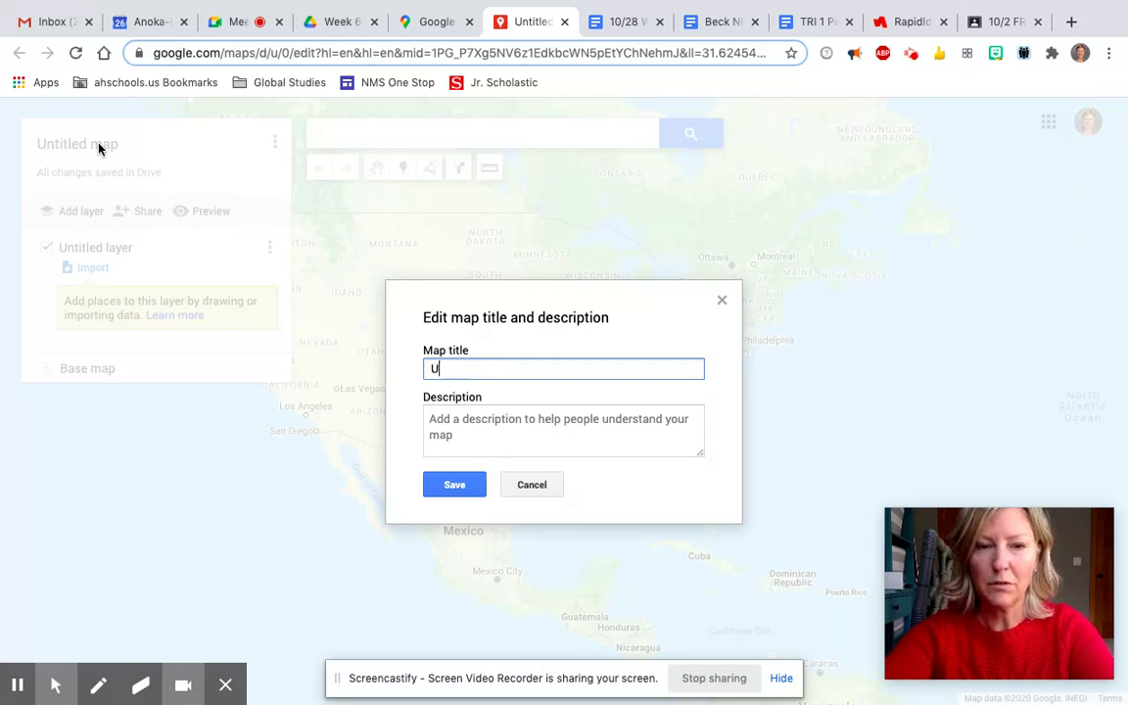
{"action": "key", "text": "BackSpace"}
{"action": "type", "text": "Map of the "}
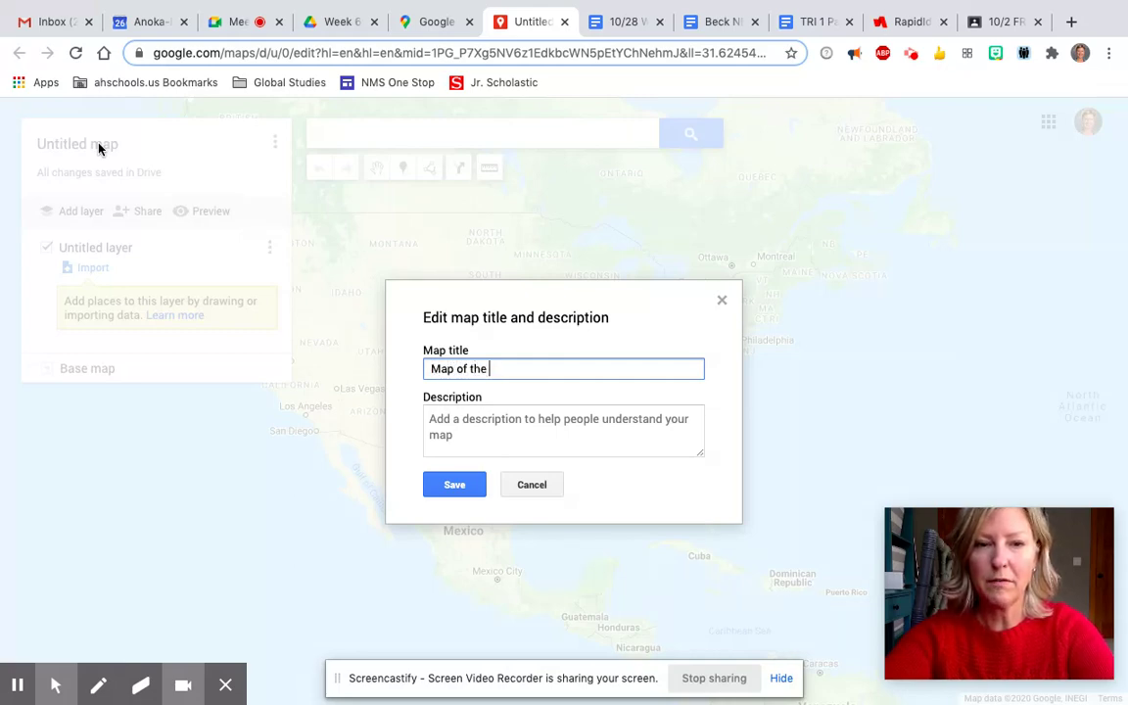
{"action": "type", "text": "USA"}
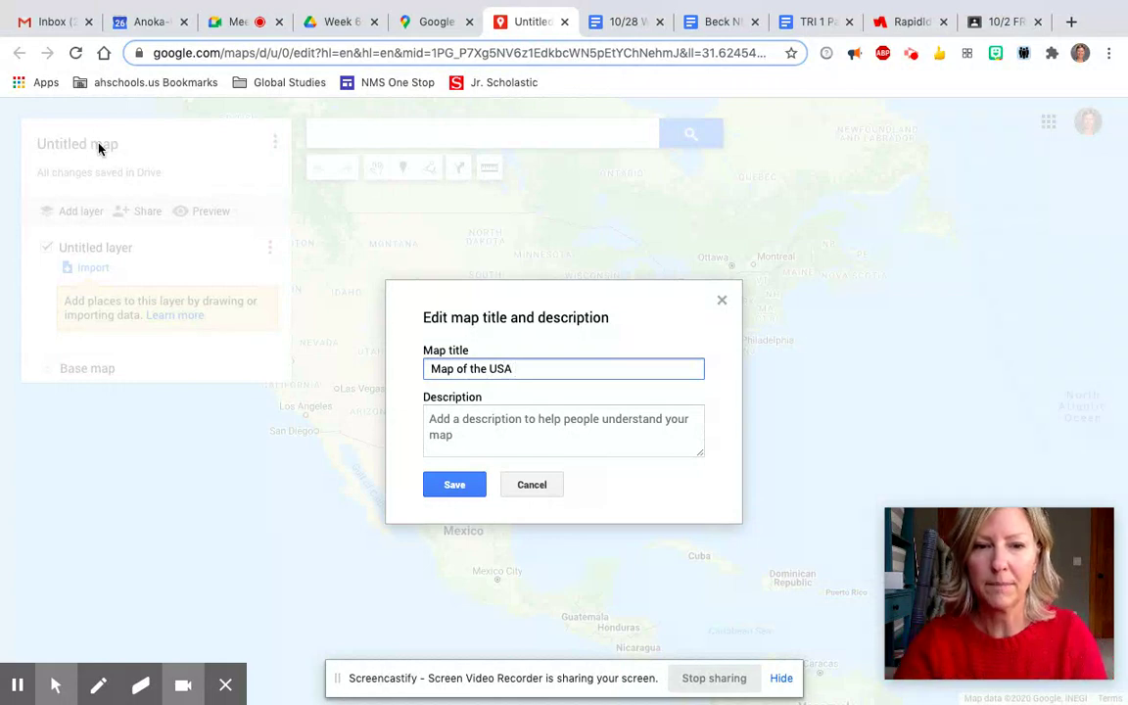
{"action": "left_click", "coordinate": [454, 486]}
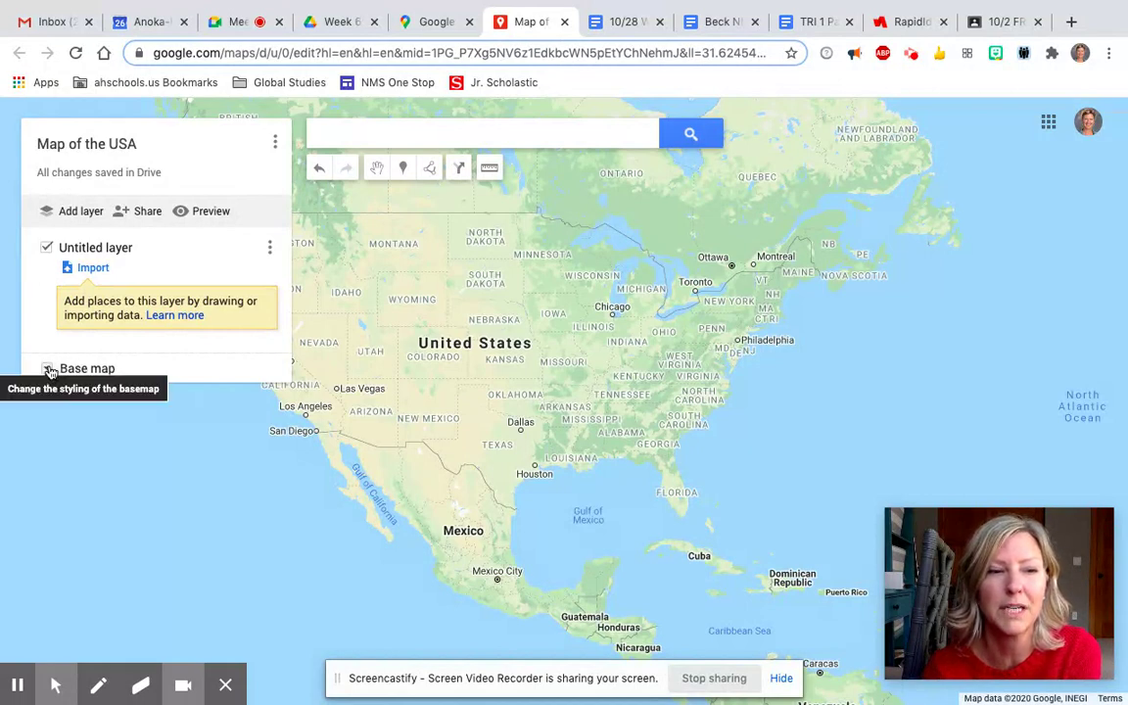
Step: Try the satellite, Terrain and Simple Atlas styles among others, and set the base map to Map
{"action": "left_click", "coordinate": [49, 370]}
{"action": "left_click", "coordinate": [140, 417]}
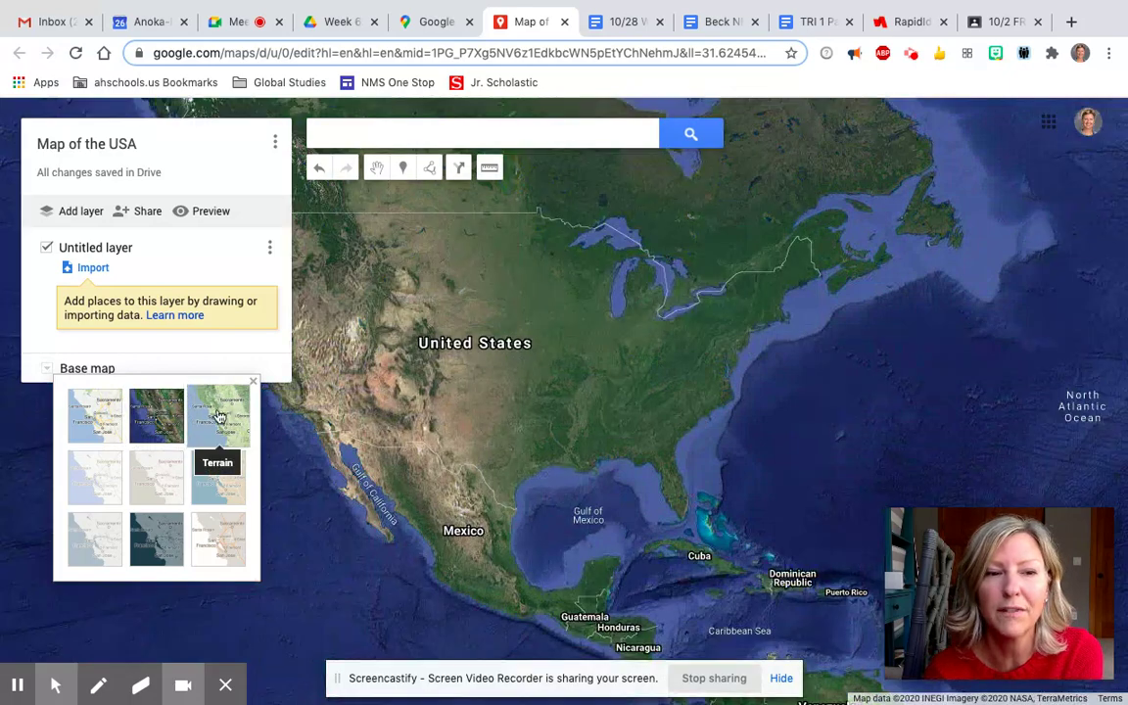
{"action": "left_click", "coordinate": [221, 421]}
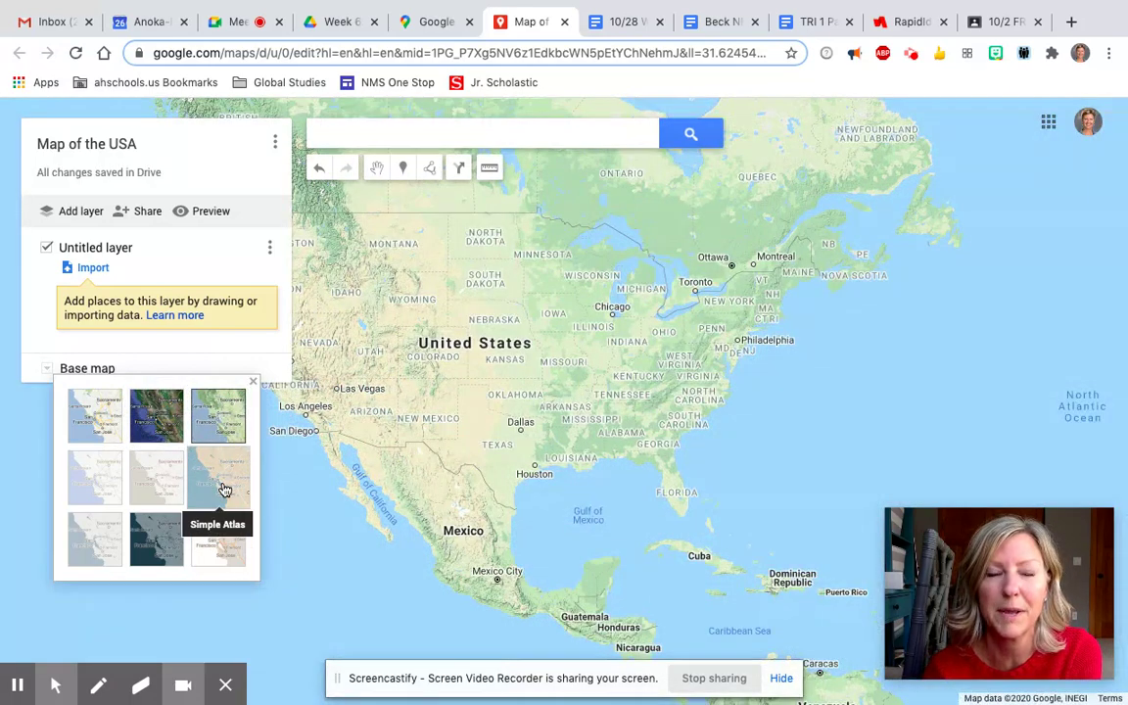
{"action": "left_click", "coordinate": [222, 487]}
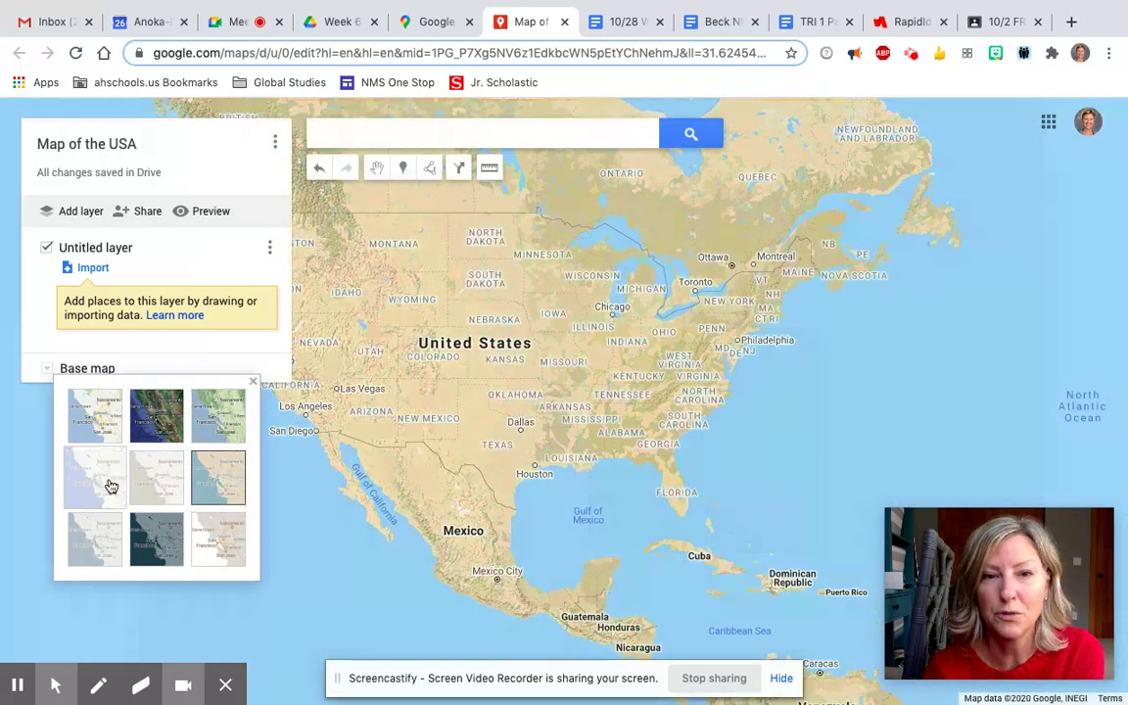
{"action": "left_click", "coordinate": [111, 487]}
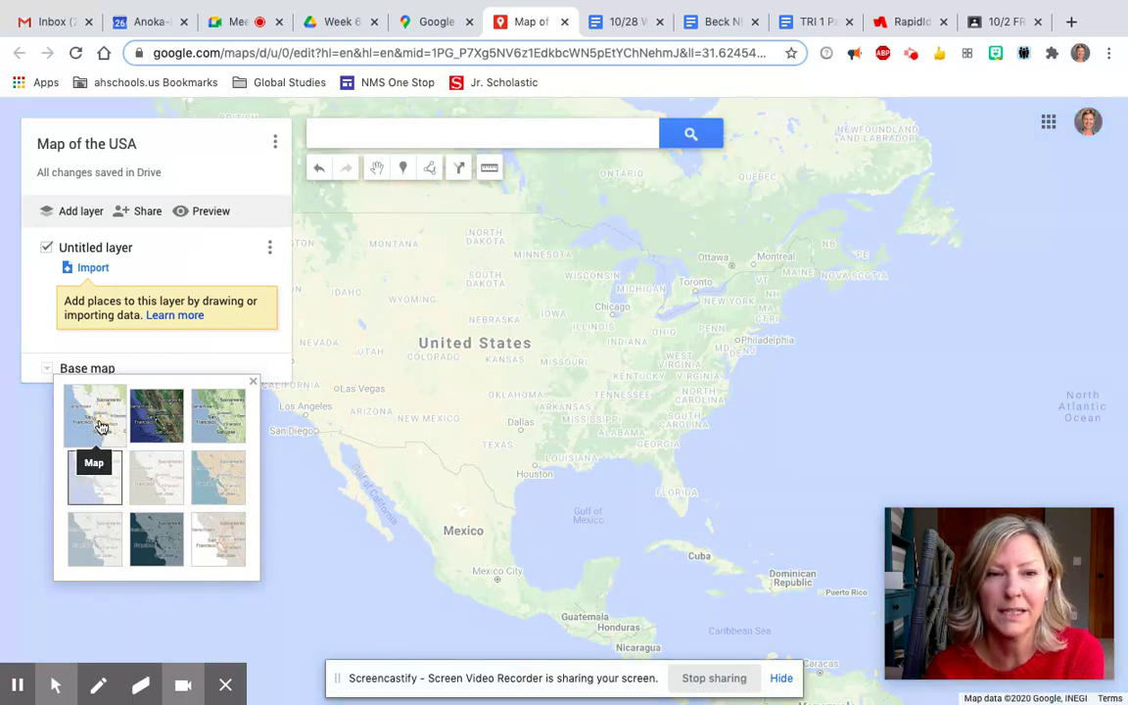
{"action": "left_click", "coordinate": [98, 421]}
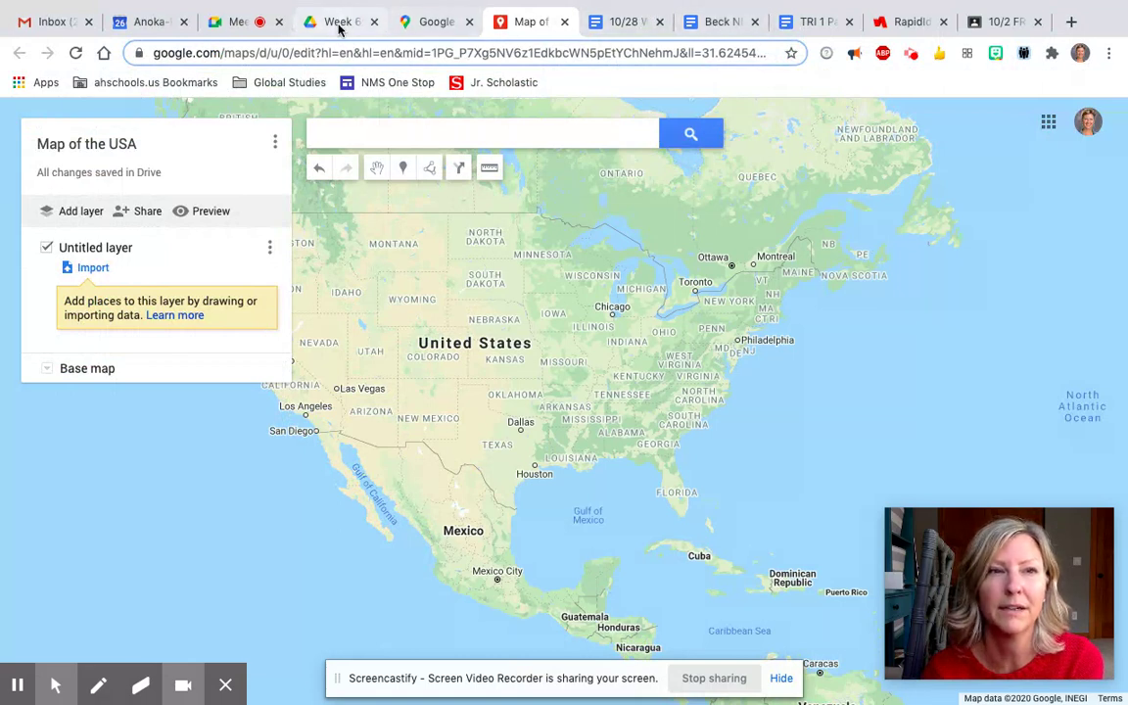
Step: Examine the list of US political and physical features to label in the 10/28 WED-THR US Google Map document
{"action": "left_click", "coordinate": [625, 22]}
{"action": "scroll", "coordinate": [544, 323], "scroll_direction": "down", "scroll_amount": 10}
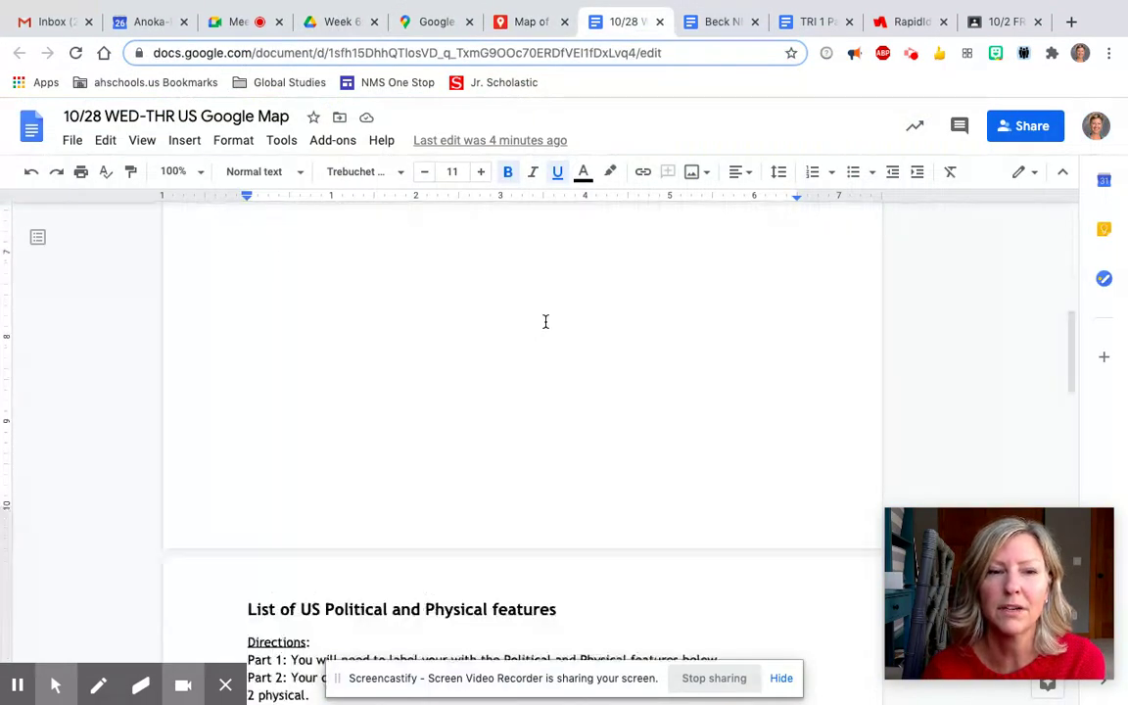
{"action": "scroll", "coordinate": [545, 322], "scroll_direction": "down", "scroll_amount": 2}
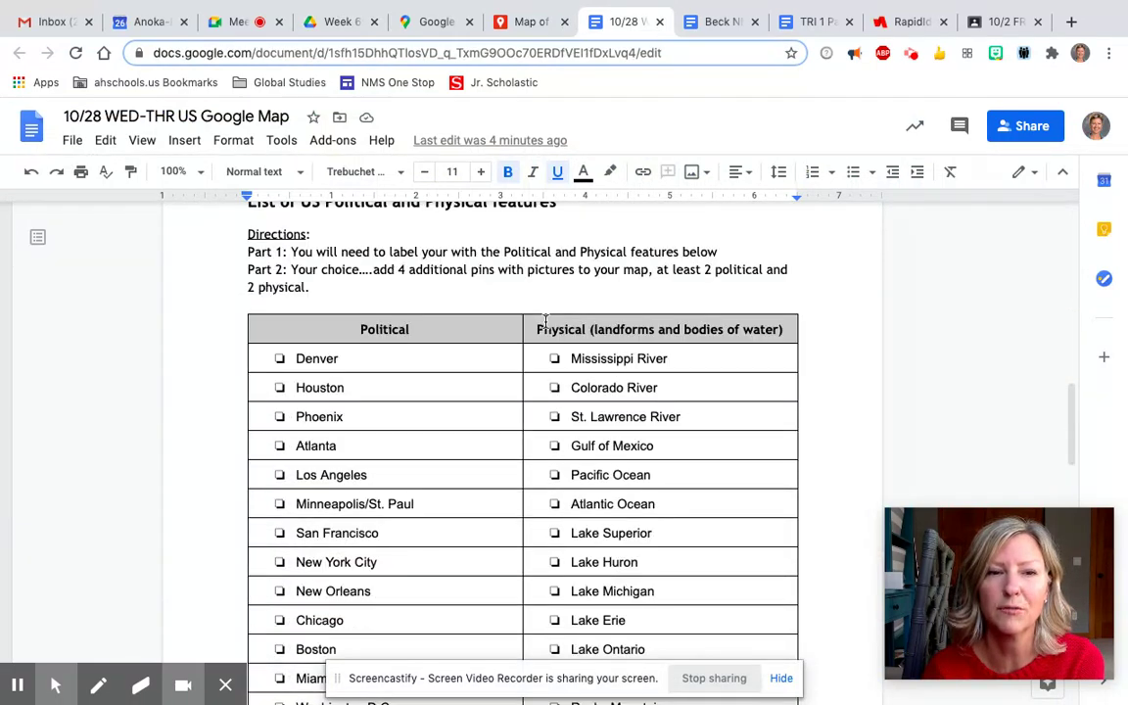
{"action": "scroll", "coordinate": [544, 322], "scroll_direction": "up", "scroll_amount": 1}
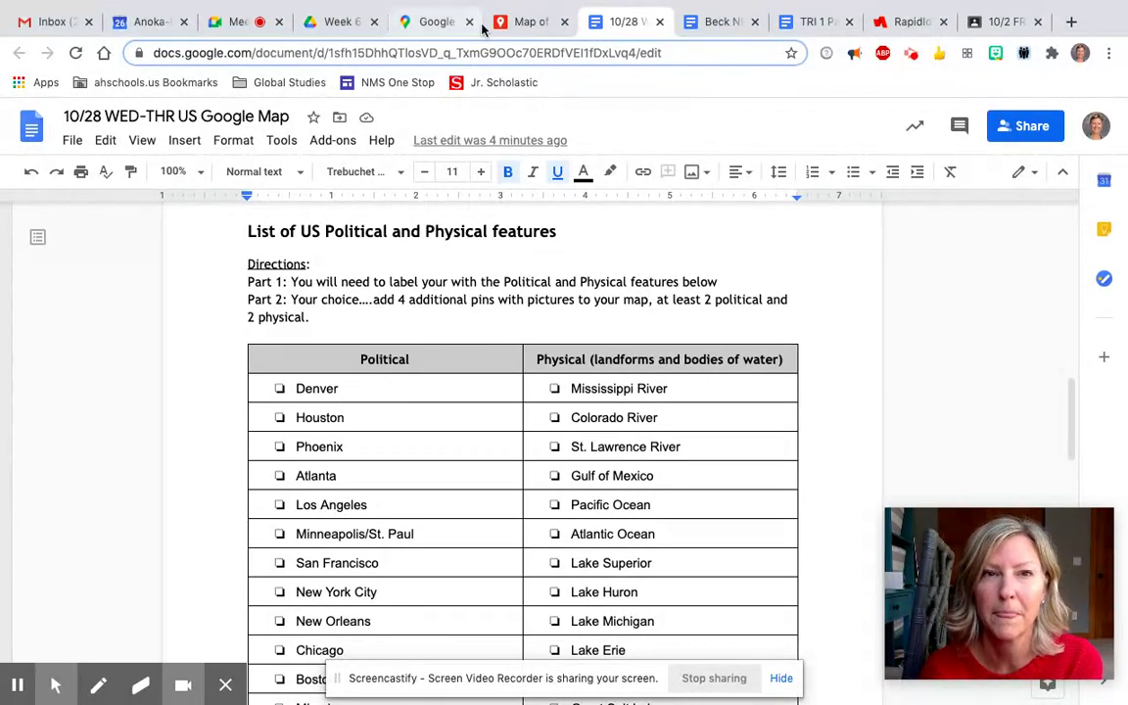
Step: Return to the Map of the USA and search for Denver, CO, USA
{"action": "left_click", "coordinate": [439, 24]}
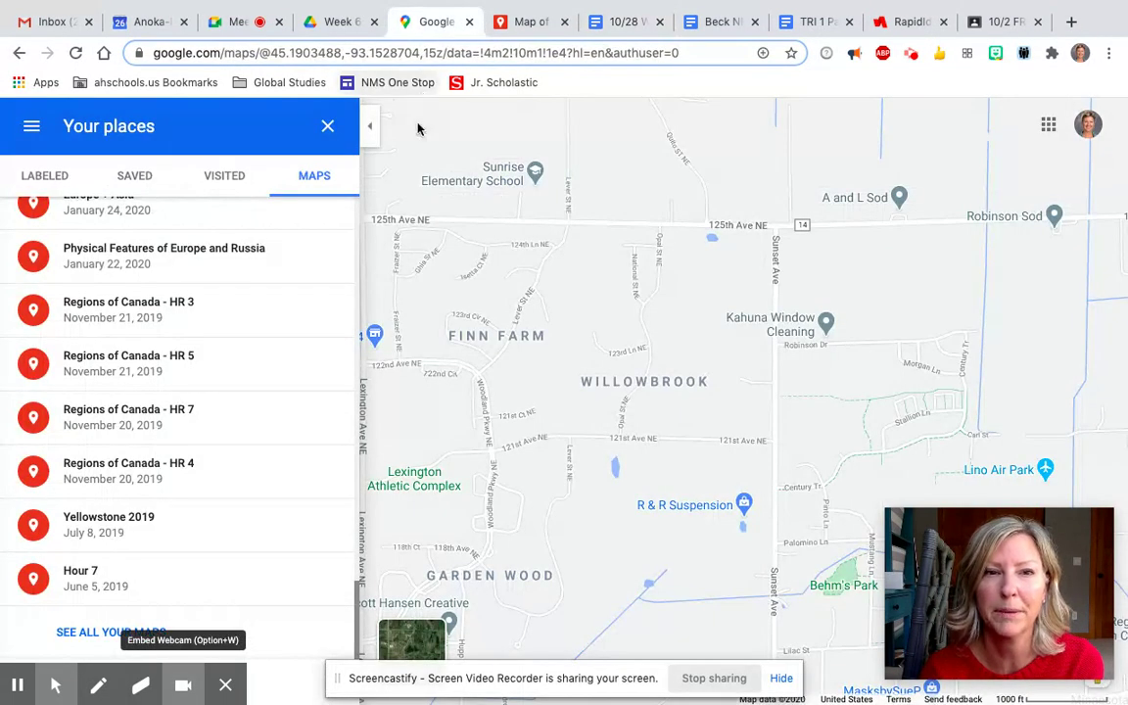
{"action": "left_click", "coordinate": [499, 23]}
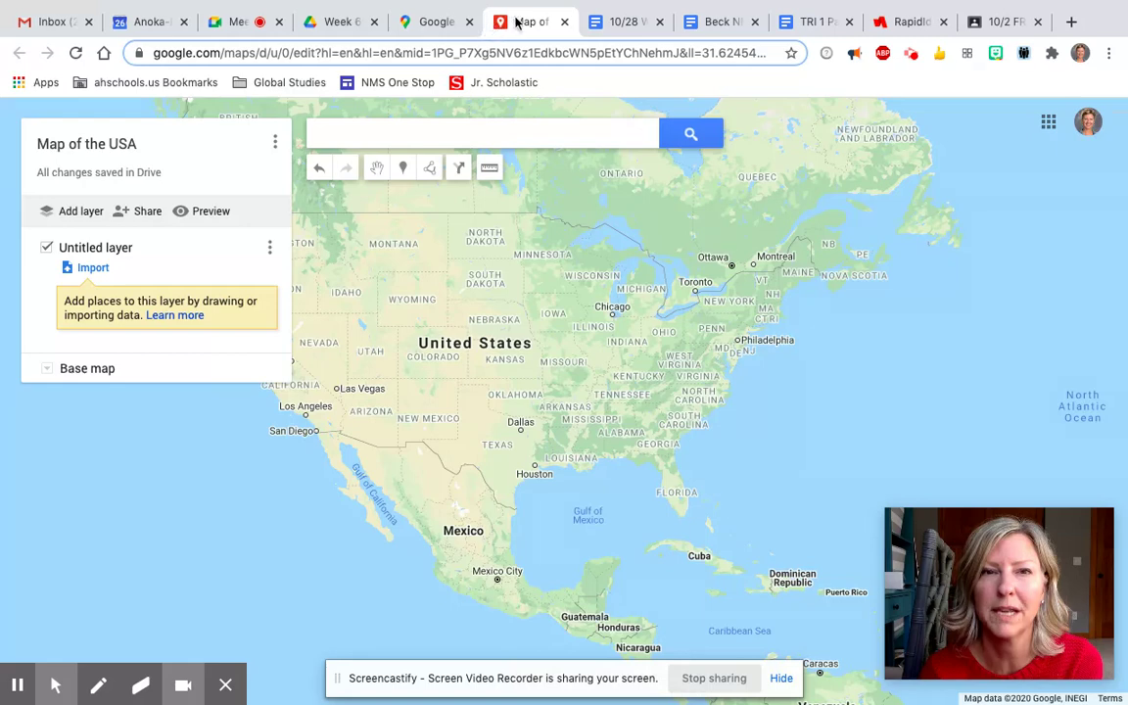
{"action": "left_click", "coordinate": [460, 135]}
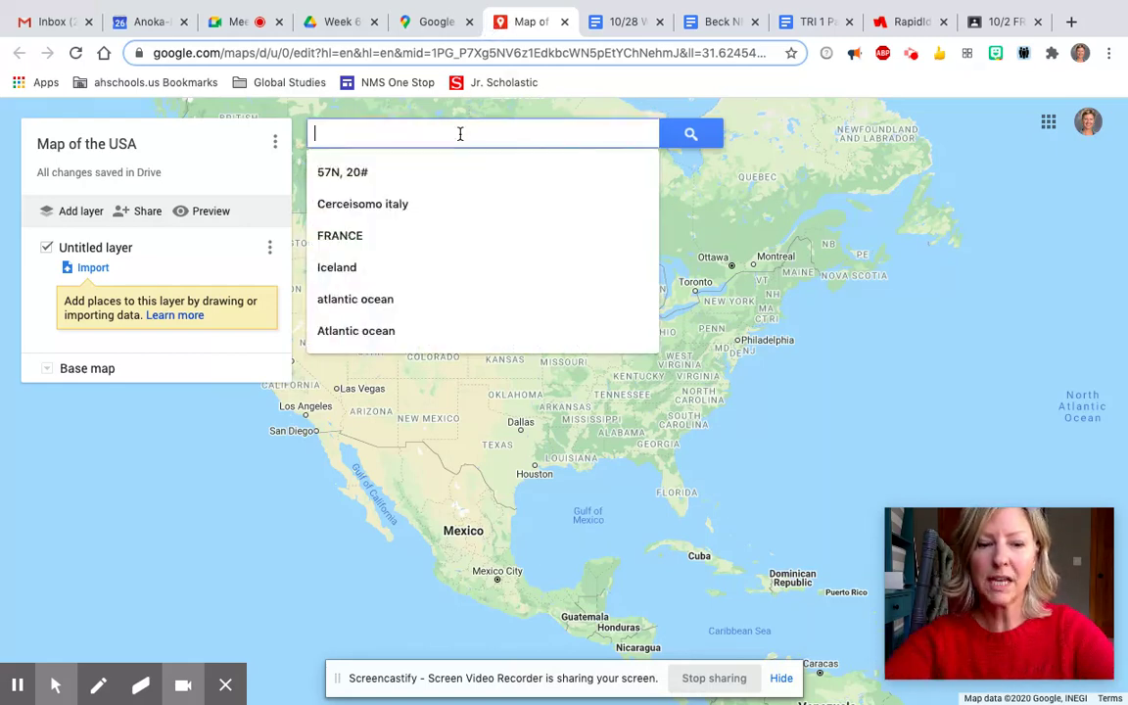
{"action": "type", "text": "Denver"}
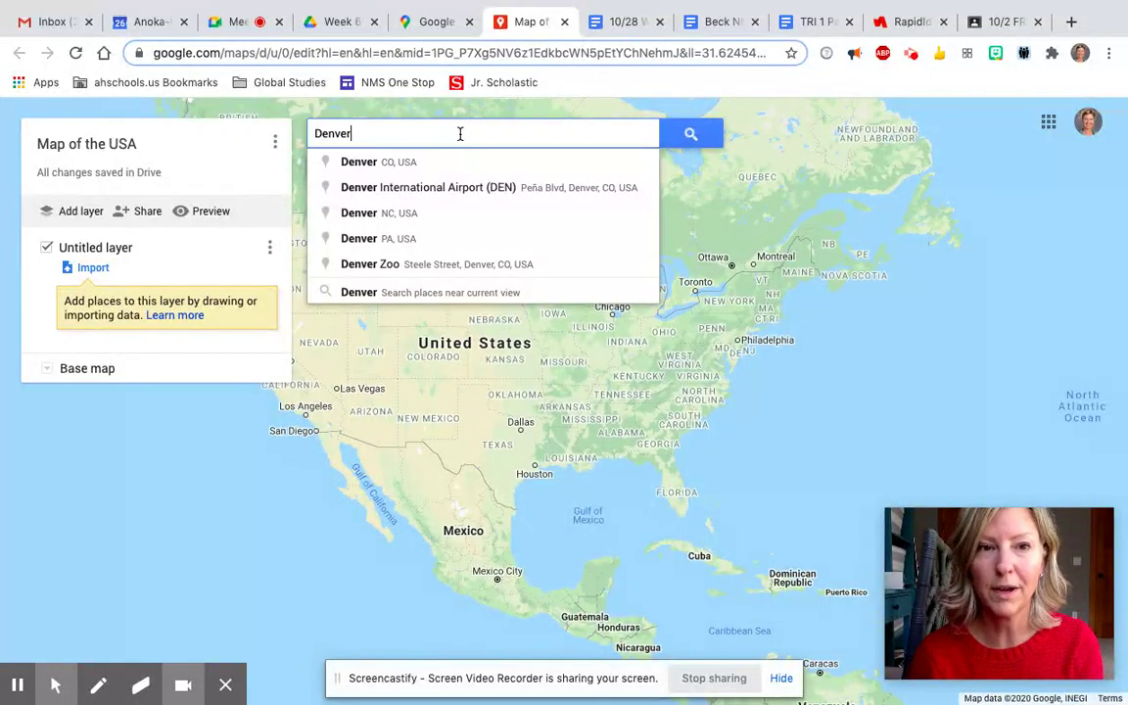
{"action": "left_click", "coordinate": [380, 162]}
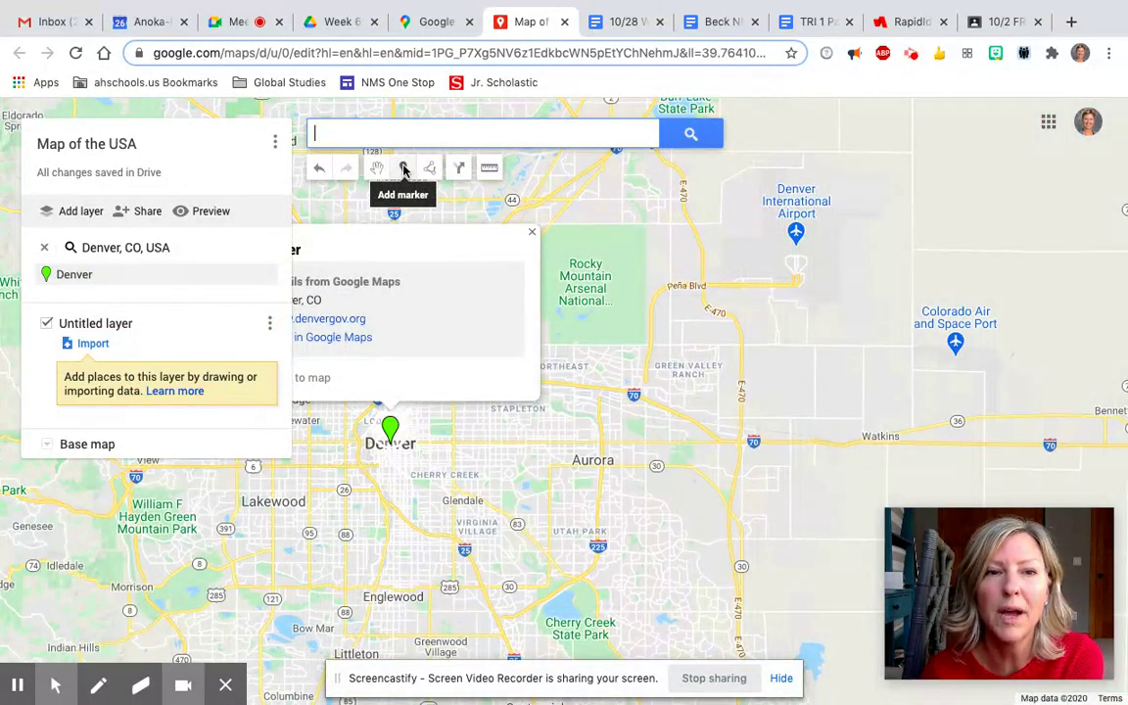
Step: Place a marker on Denver at the searched location, title it "Denver" and save it
{"action": "left_click", "coordinate": [404, 169]}
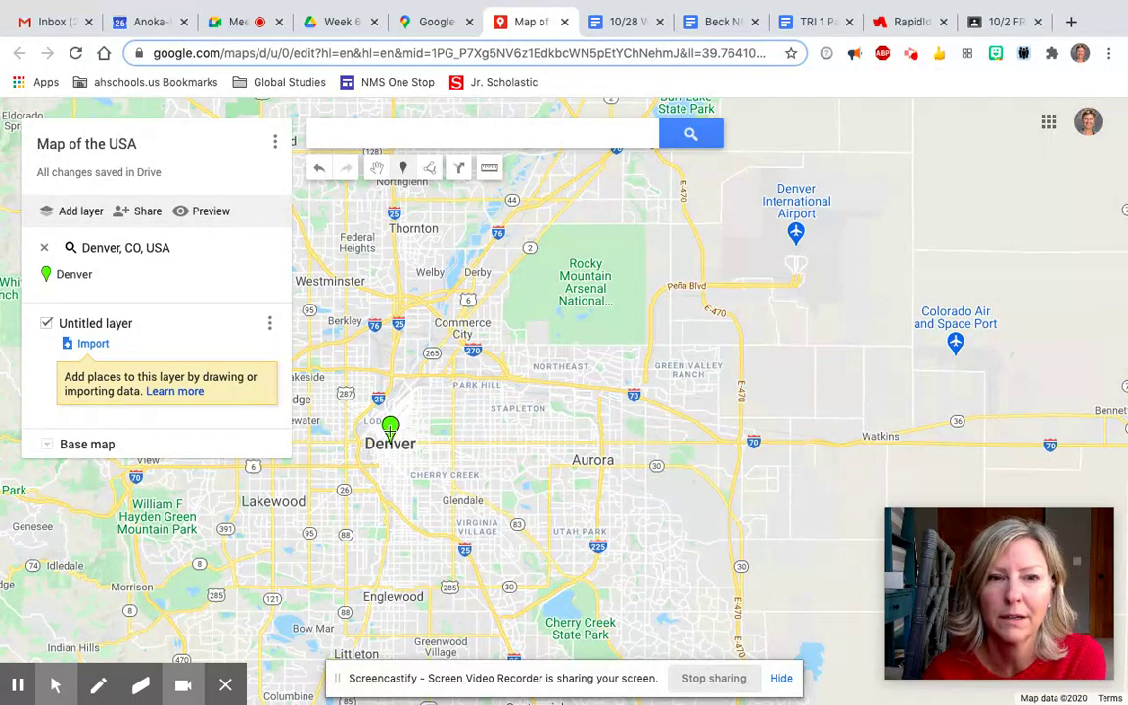
{"action": "left_click", "coordinate": [390, 428]}
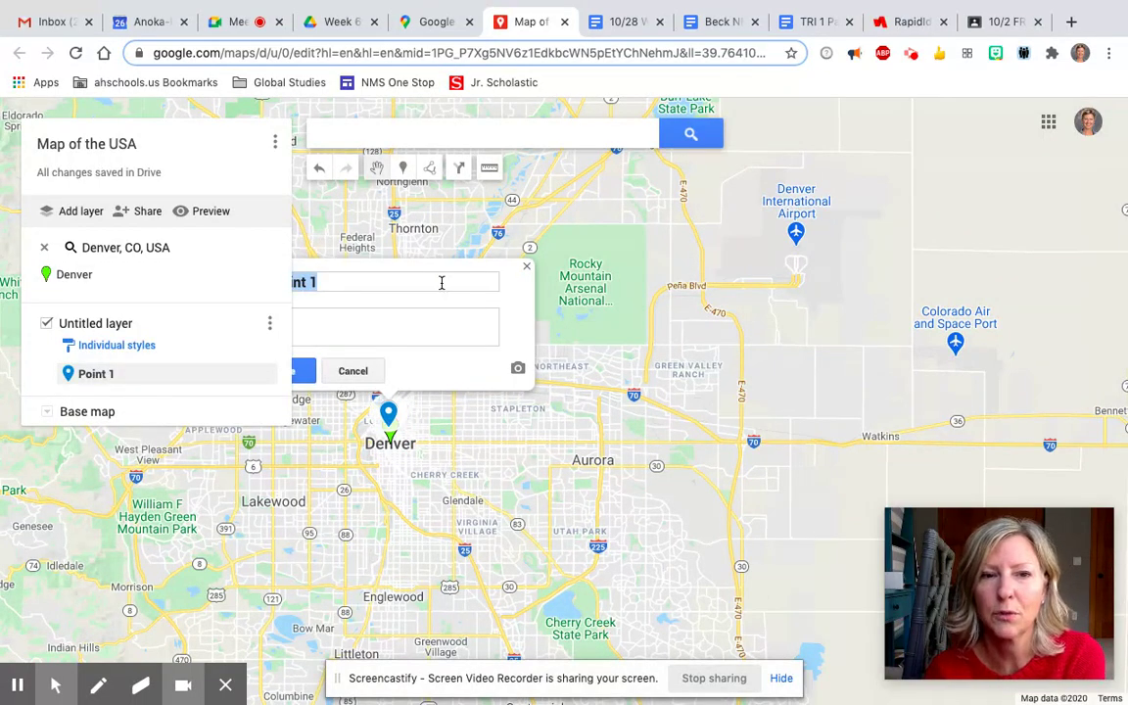
{"action": "left_click", "coordinate": [366, 285]}
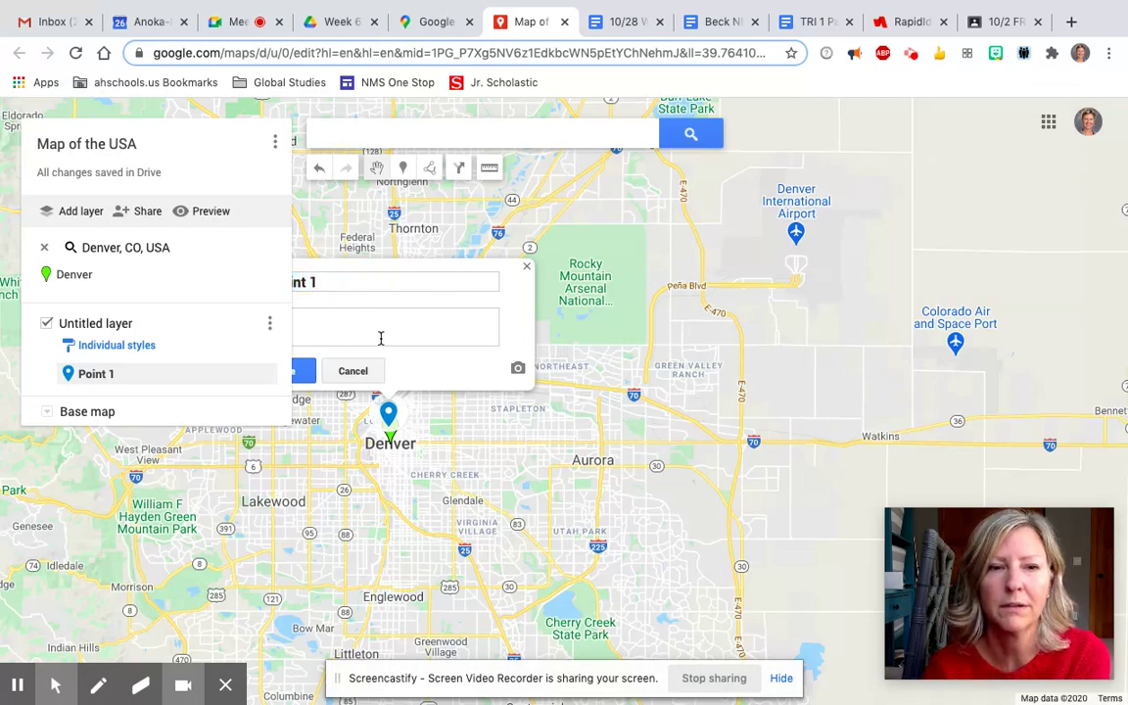
{"action": "left_click", "coordinate": [381, 332]}
{"action": "scroll", "coordinate": [274, 553], "scroll_direction": "down", "scroll_amount": 3}
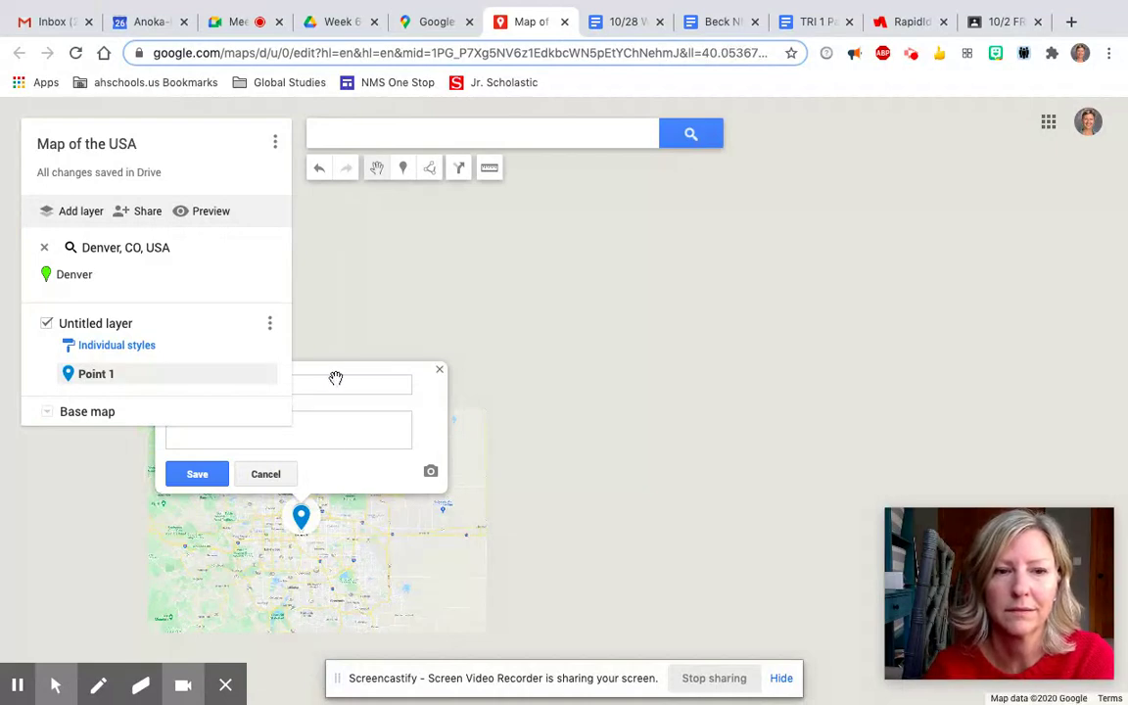
{"action": "left_click", "coordinate": [349, 353]}
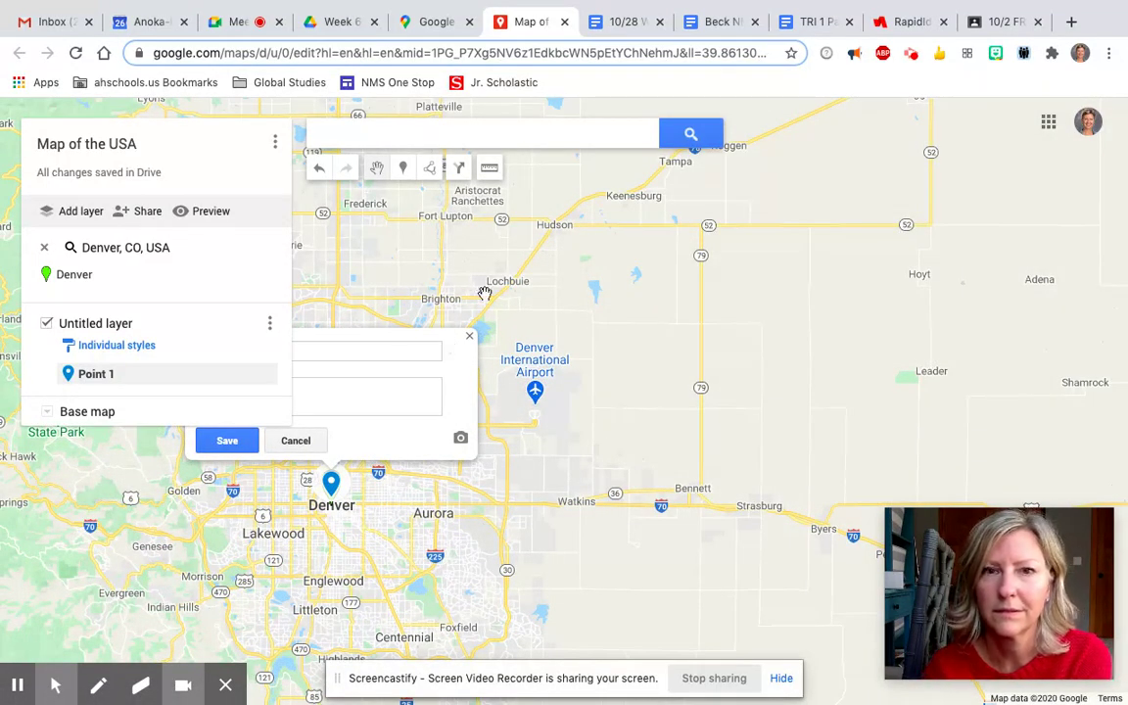
{"action": "scroll", "coordinate": [364, 283], "scroll_direction": "down", "scroll_amount": 1}
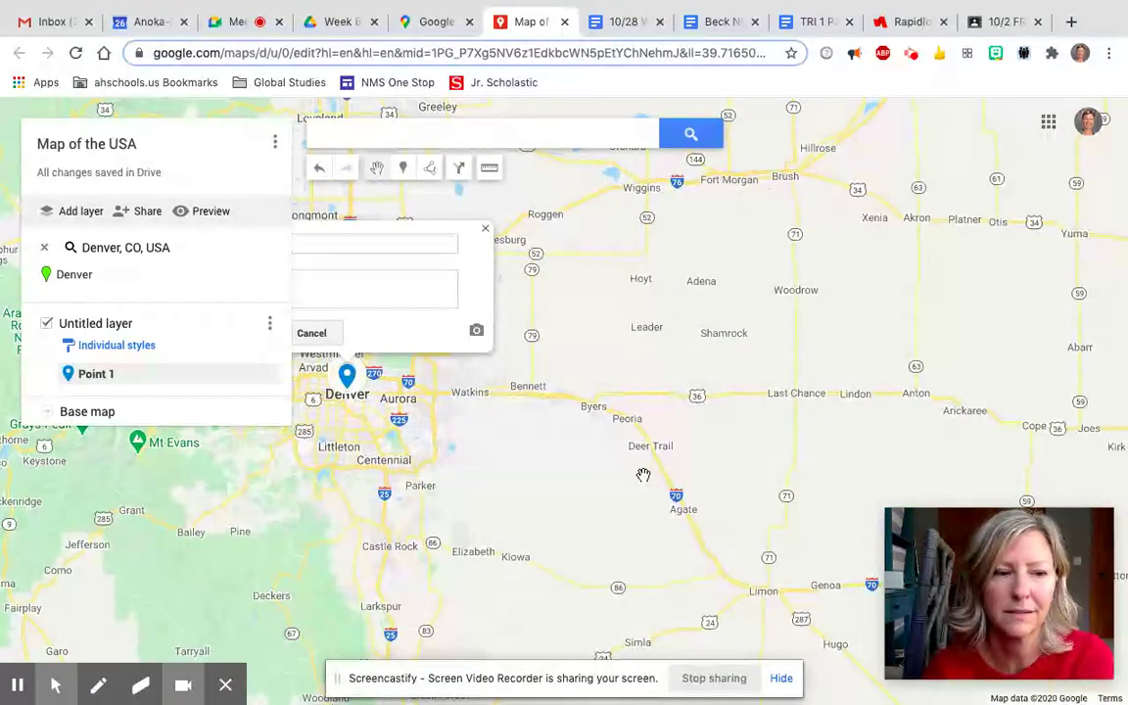
{"action": "scroll", "coordinate": [643, 475], "scroll_direction": "down", "scroll_amount": 1}
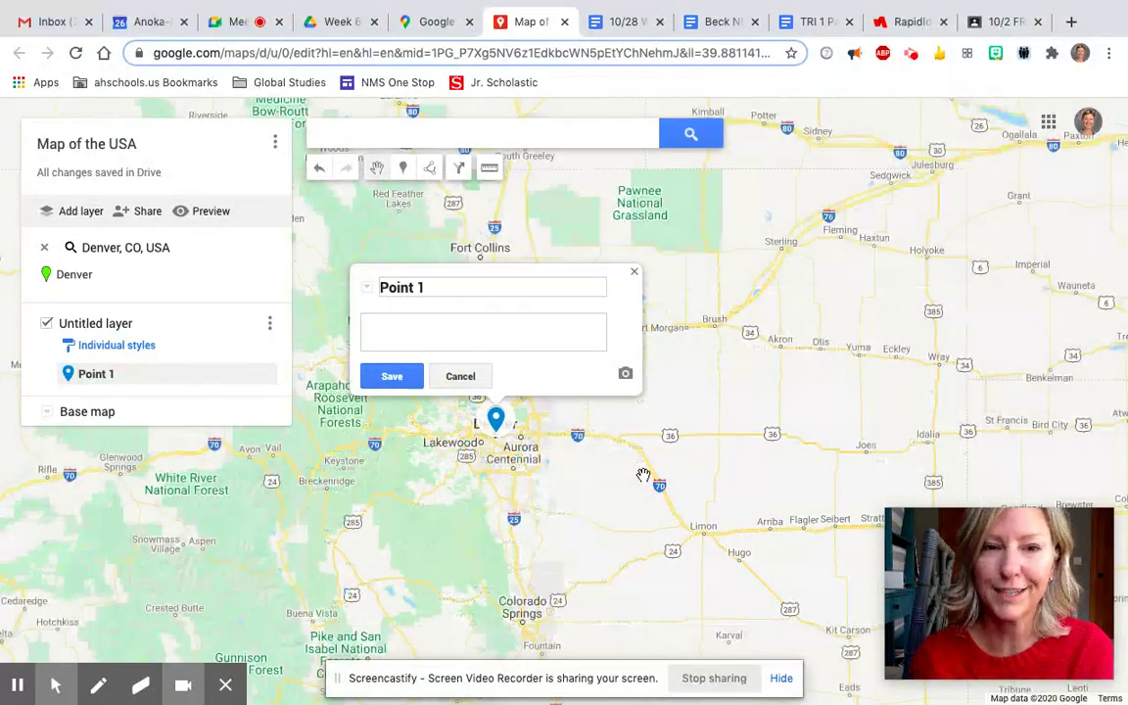
{"action": "left_click_drag", "start_coordinate": [448, 285], "coordinate": [321, 284]}
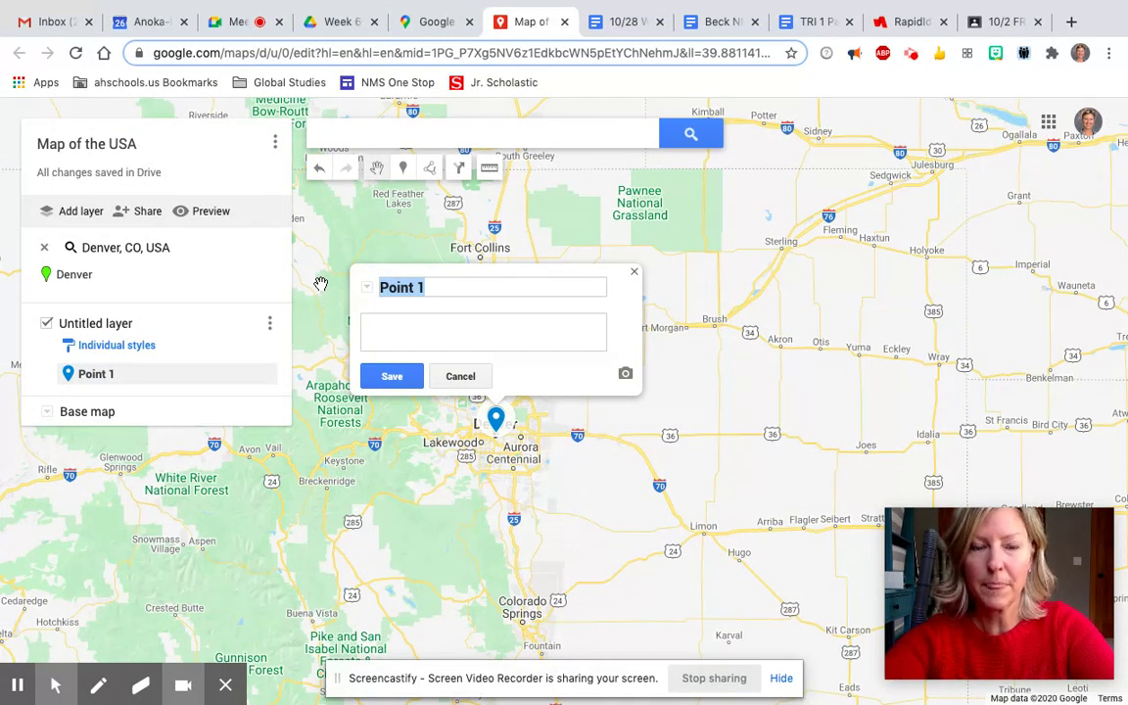
{"action": "left_click", "coordinate": [441, 289]}
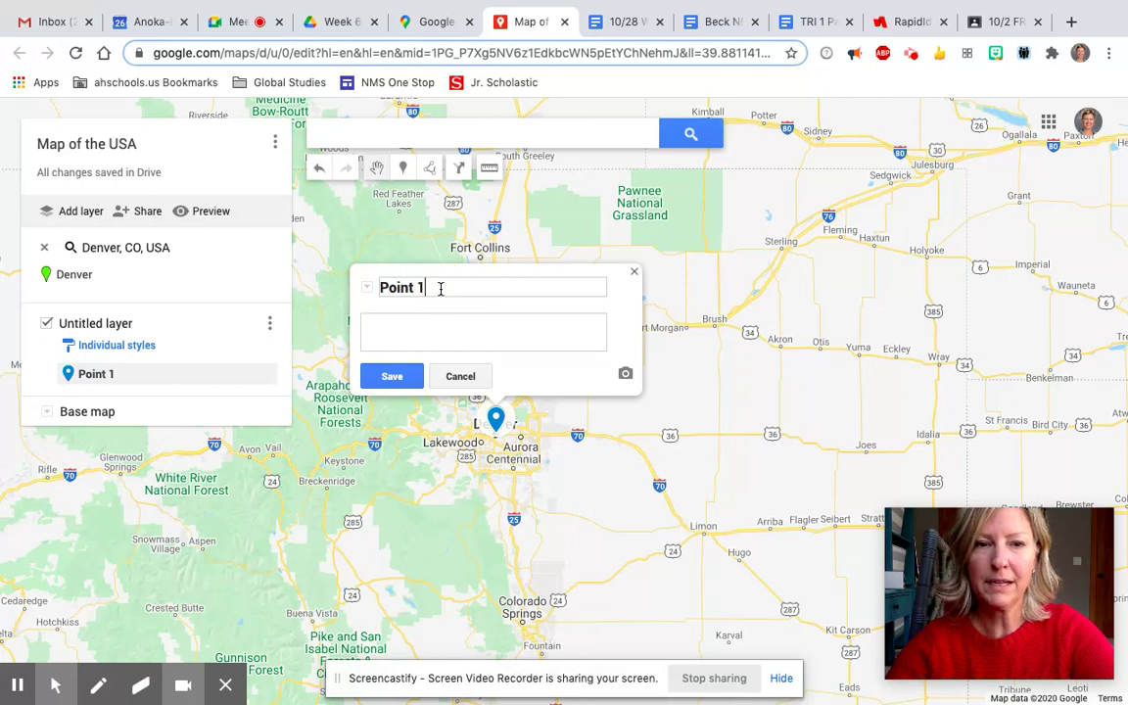
{"action": "triple_click", "coordinate": [441, 289]}
{"action": "type", "text": "Denver"}
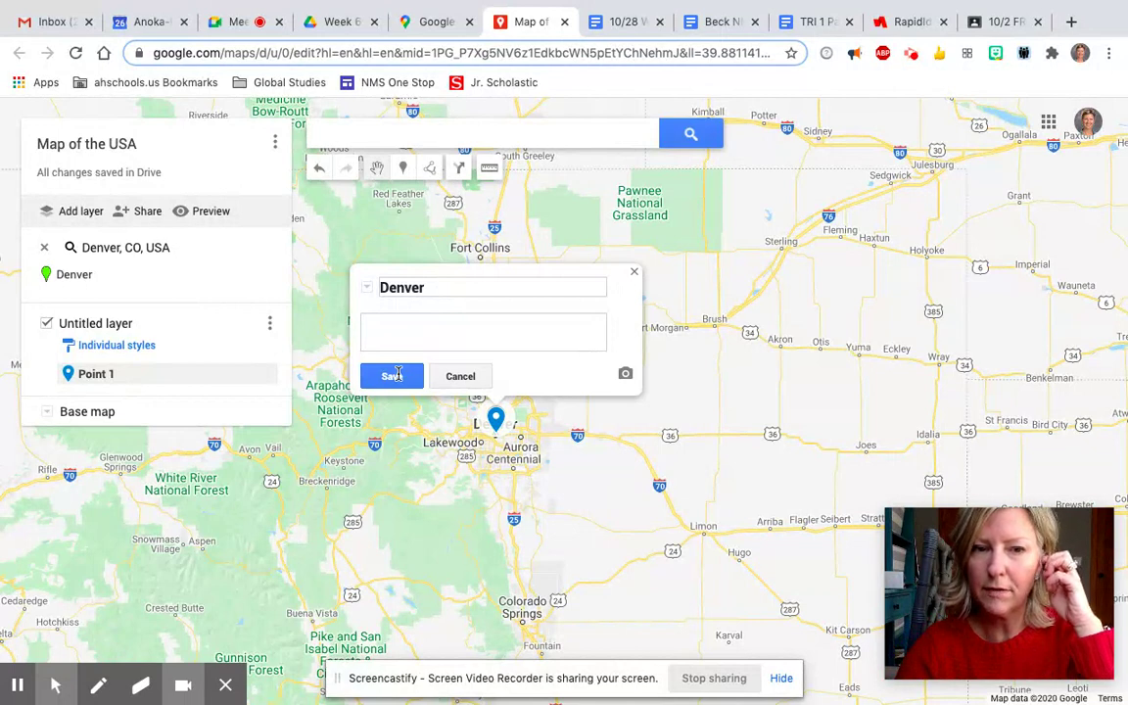
{"action": "left_click", "coordinate": [392, 376]}
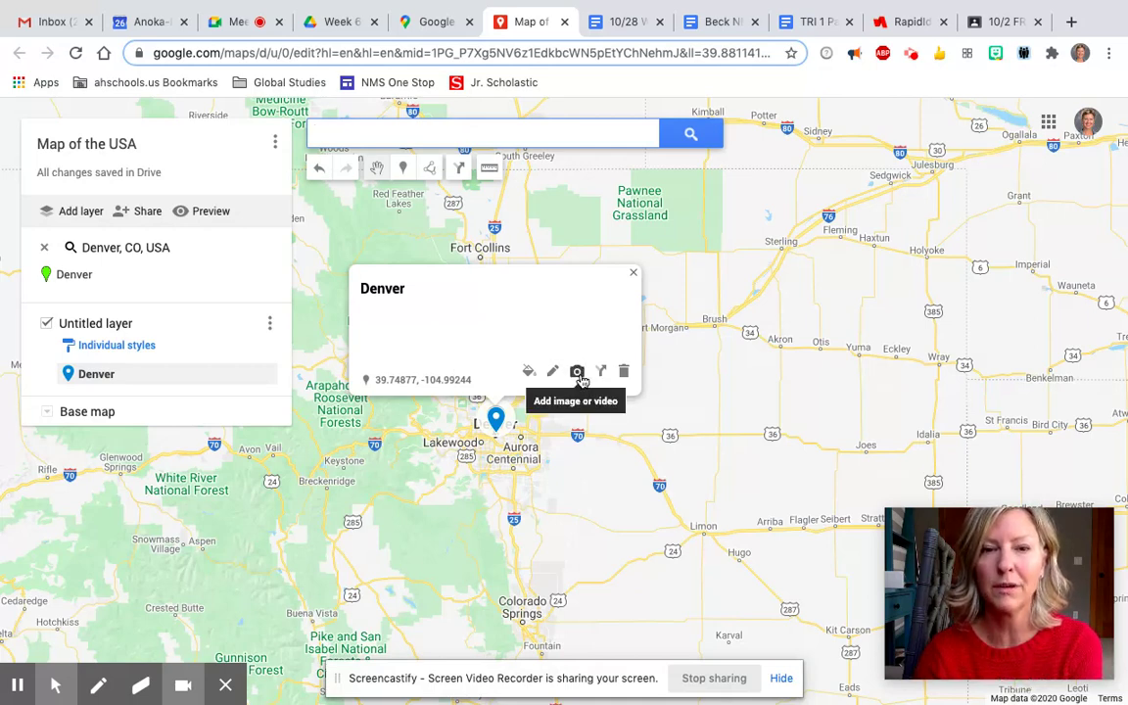
Step: Add a skyline picture with snowy mountains to the Denver marker from a Google Image Search for "denver, co", and save the marker
{"action": "left_click", "coordinate": [579, 373]}
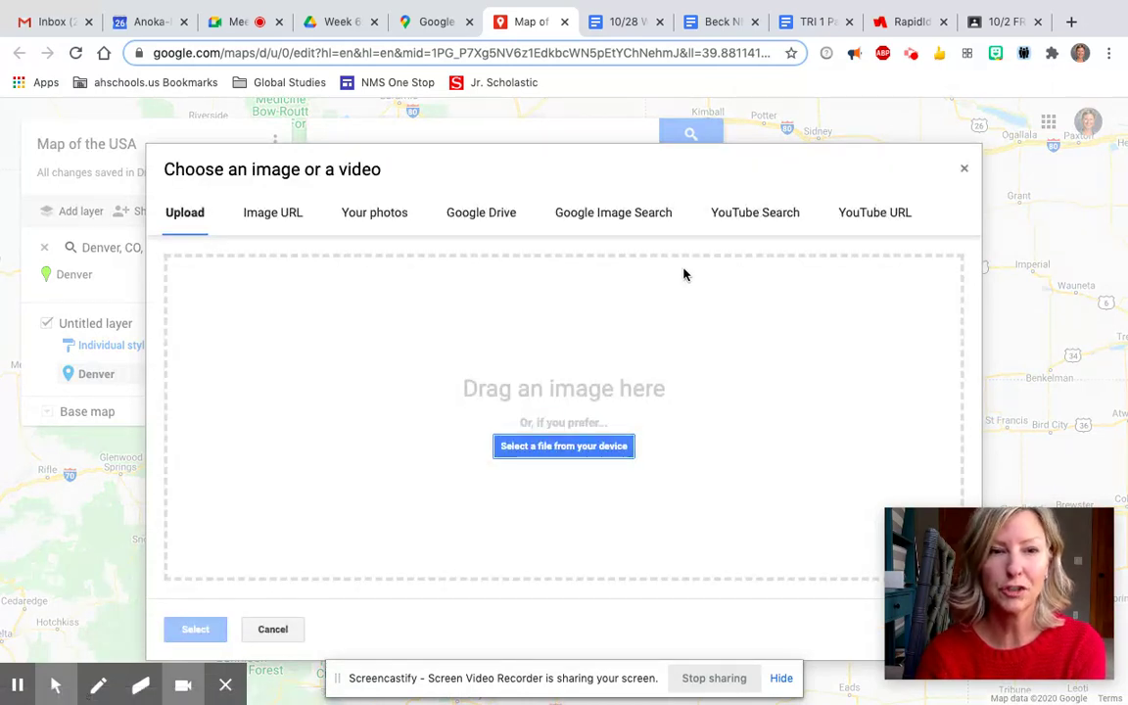
{"action": "left_click", "coordinate": [293, 212]}
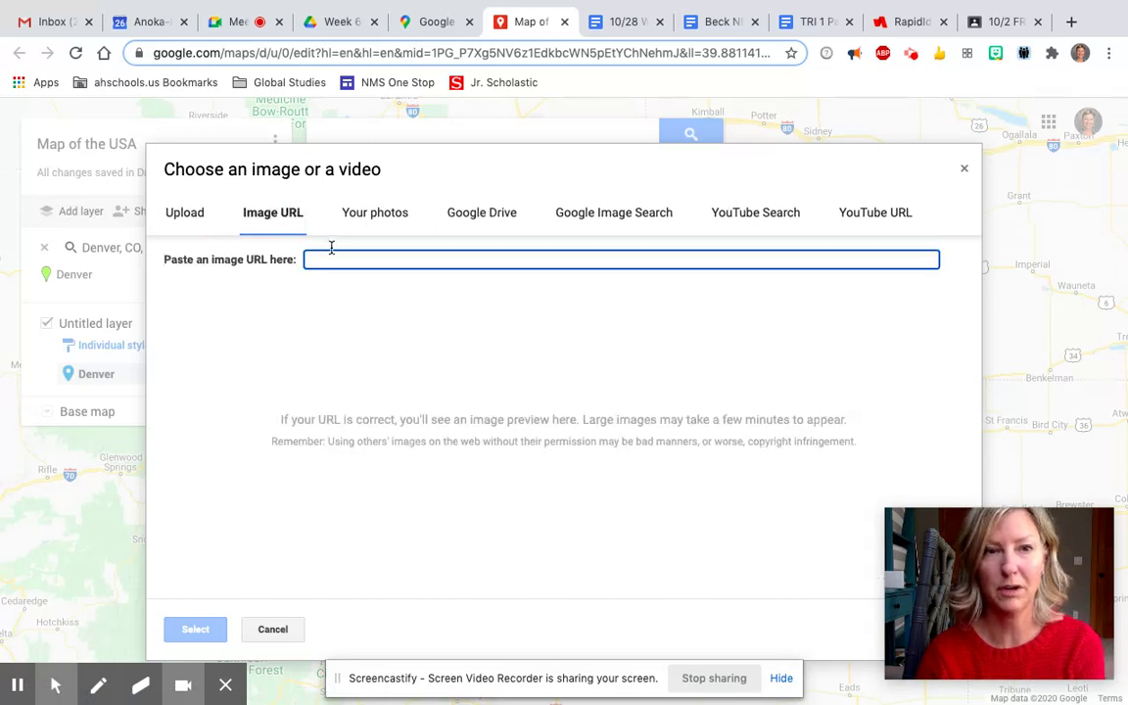
{"action": "left_click", "coordinate": [484, 214]}
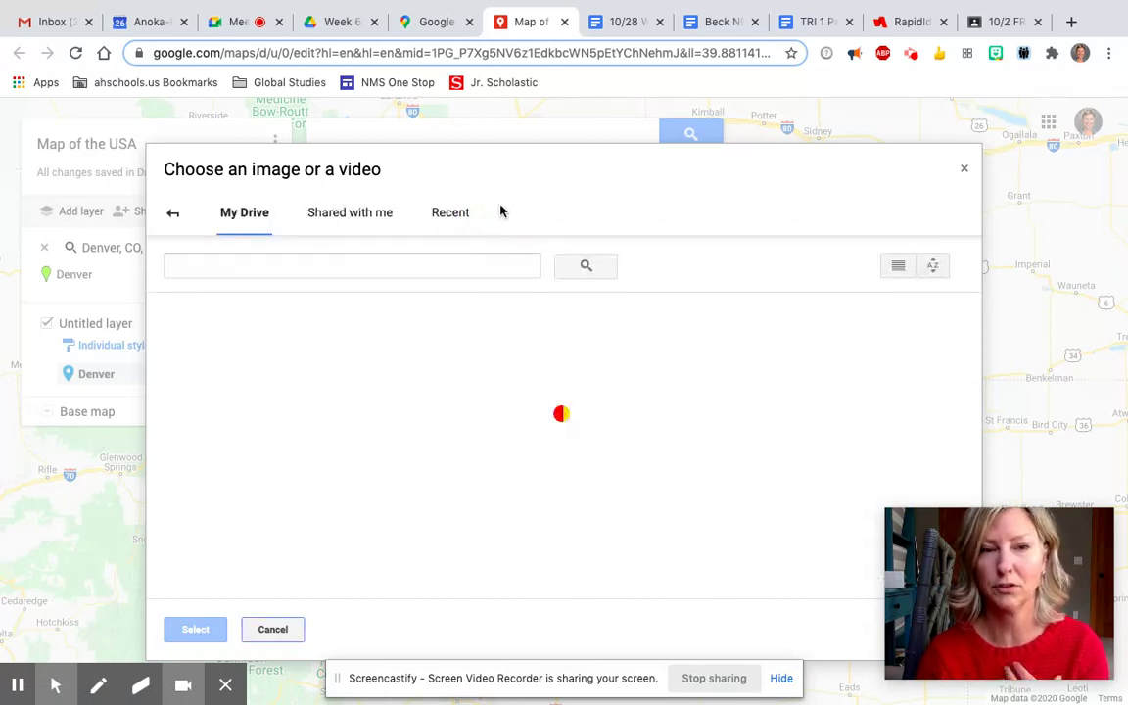
{"action": "left_click", "coordinate": [174, 216]}
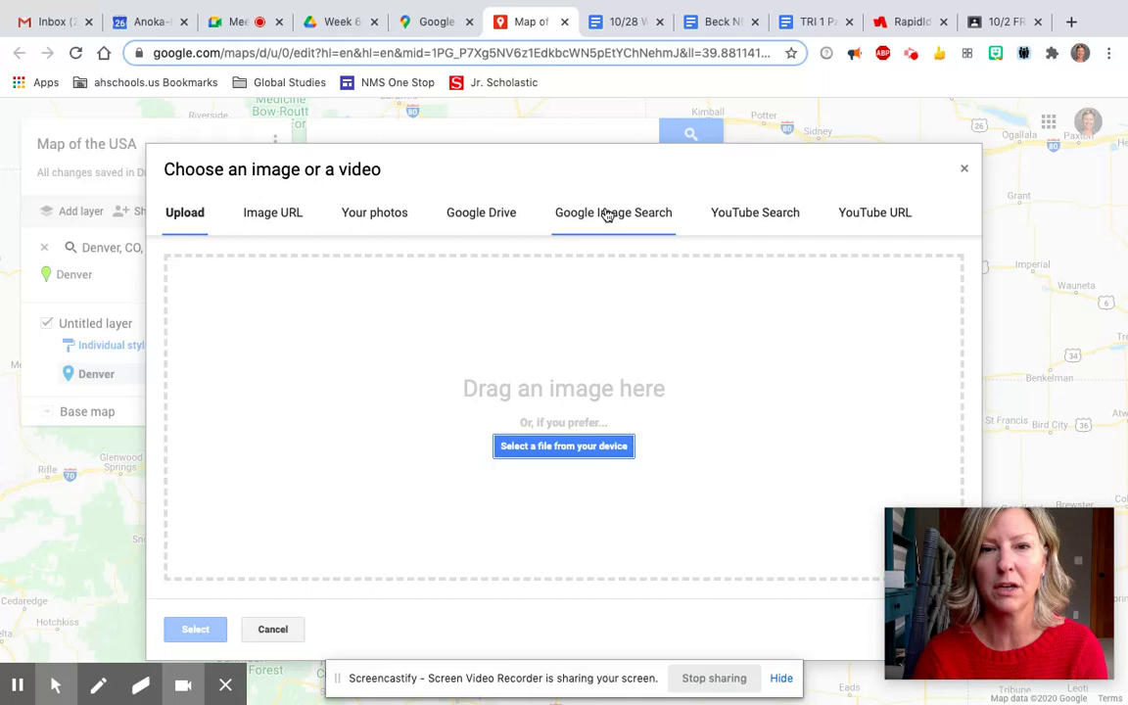
{"action": "left_click", "coordinate": [612, 214]}
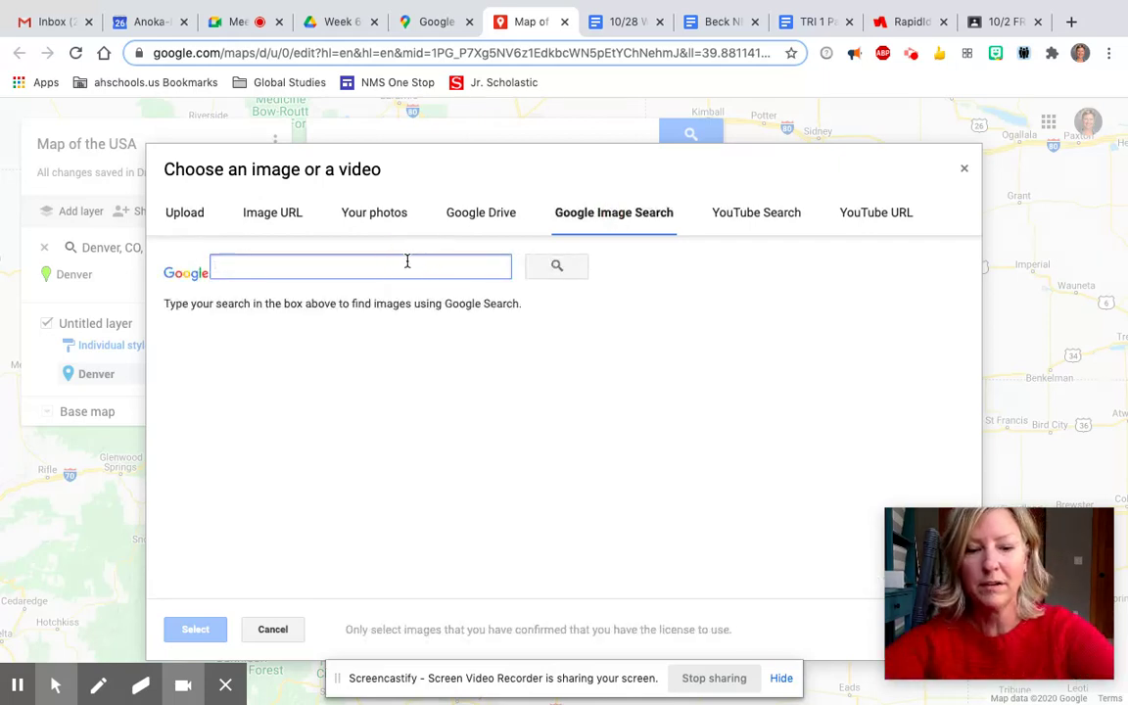
{"action": "type", "text": "denver, co"}
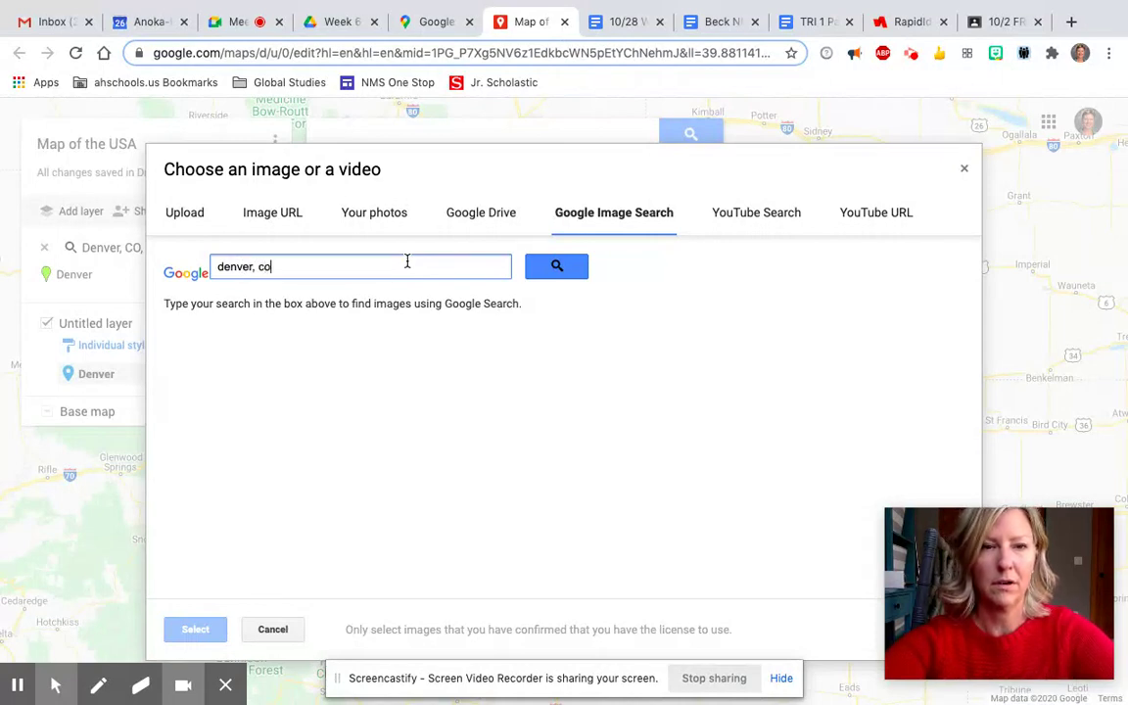
{"action": "left_click", "coordinate": [551, 266]}
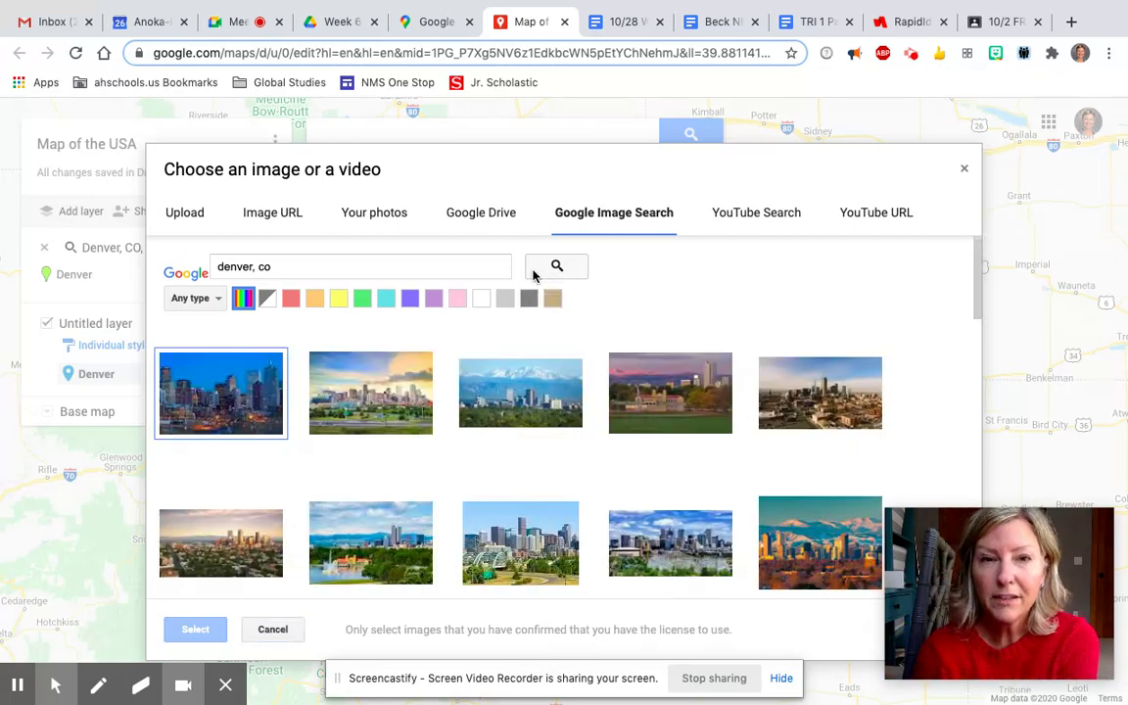
{"action": "left_click", "coordinate": [529, 406]}
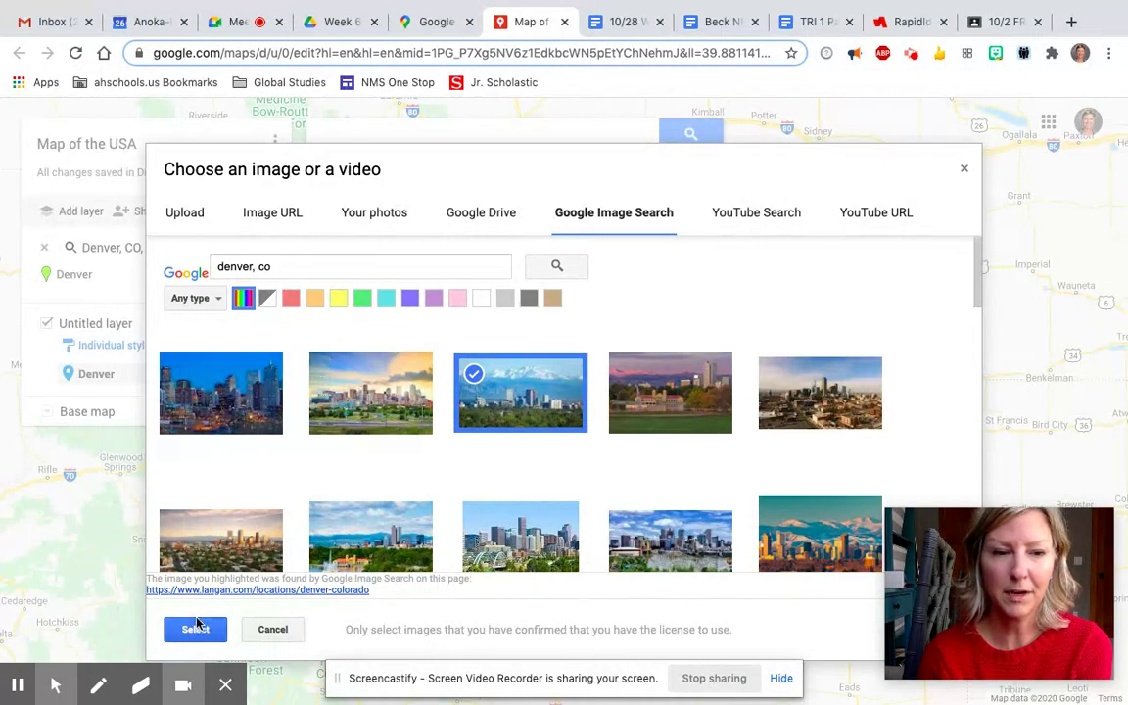
{"action": "left_click", "coordinate": [197, 636]}
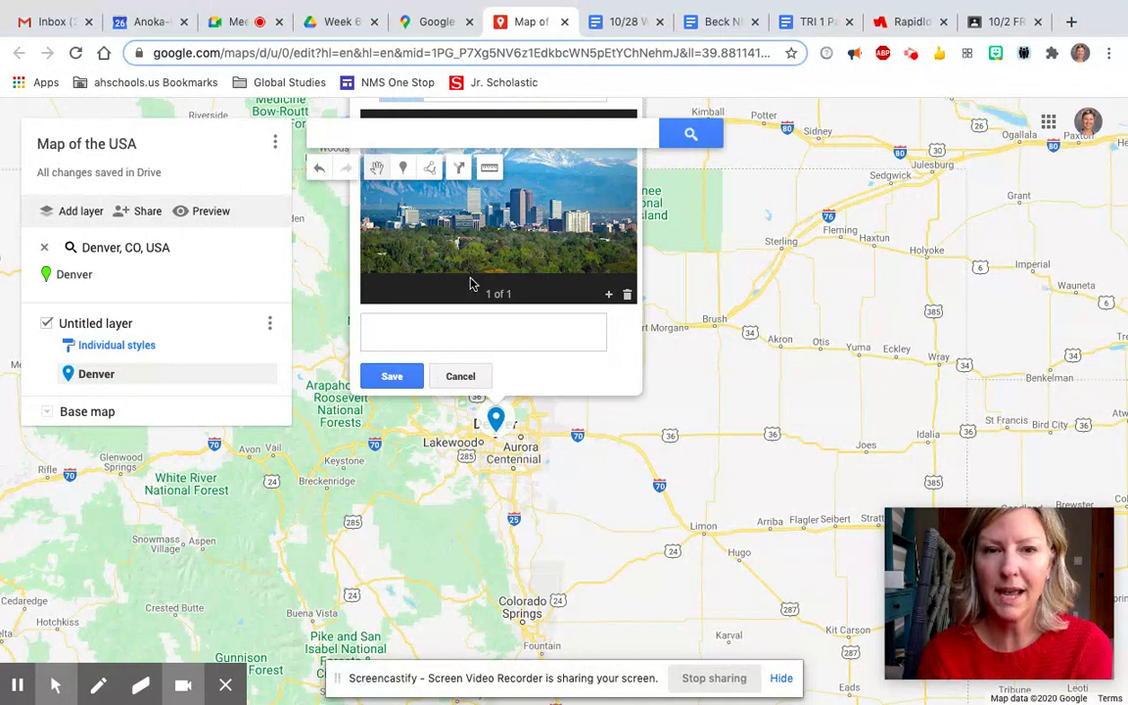
{"action": "left_click", "coordinate": [399, 380]}
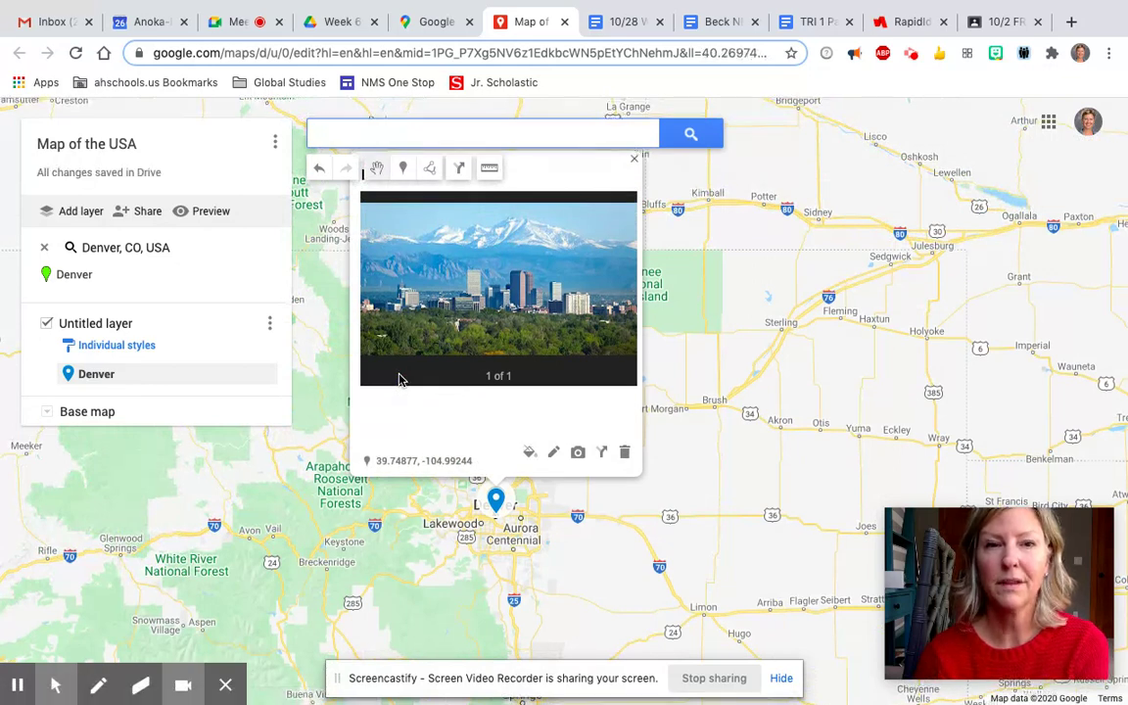
{"action": "left_click", "coordinate": [697, 335]}
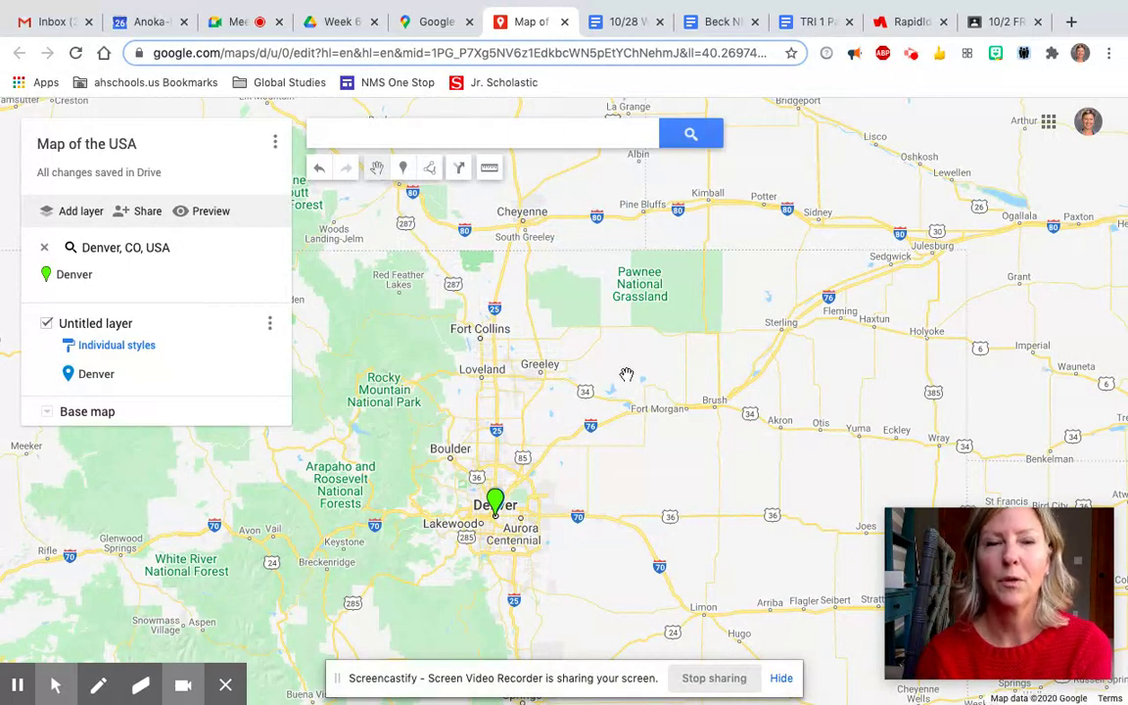
Step: Switch to the 10/28 WED-THR US Google Map document and examine its directions and the lists of political and physical features to label
{"action": "left_click", "coordinate": [341, 21]}
{"action": "left_click", "coordinate": [427, 20]}
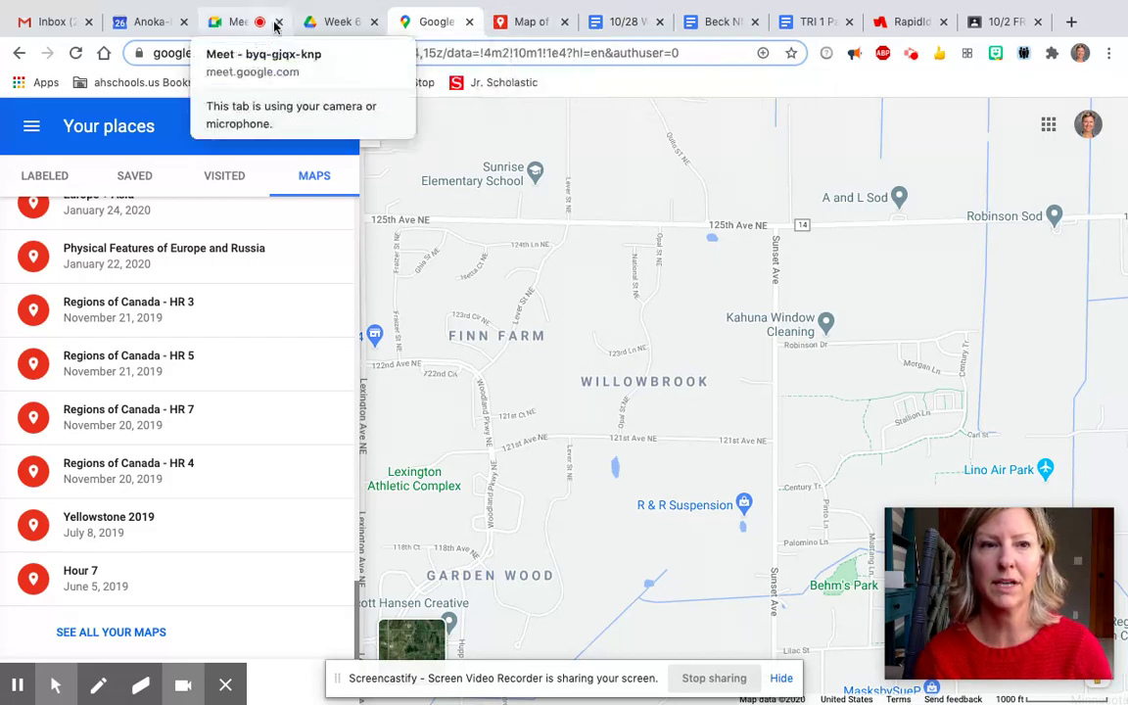
{"action": "left_click", "coordinate": [533, 20]}
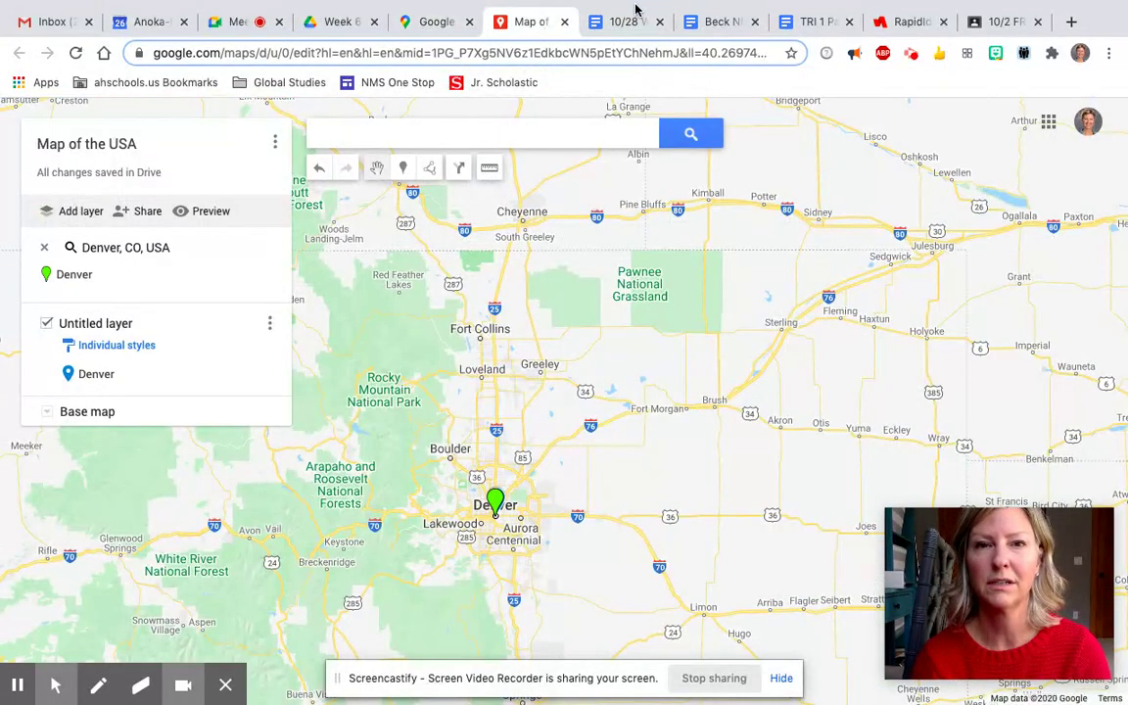
{"action": "left_click", "coordinate": [634, 16]}
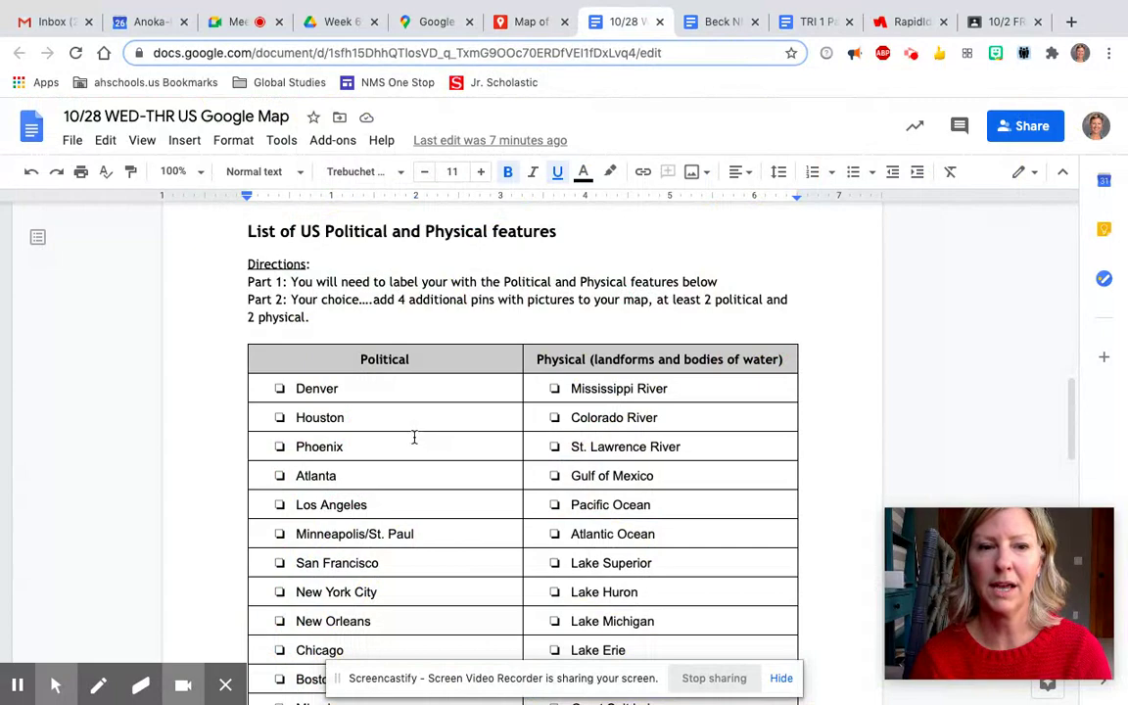
{"action": "scroll", "coordinate": [414, 438], "scroll_direction": "down", "scroll_amount": 4}
{"action": "scroll", "coordinate": [415, 437], "scroll_direction": "up", "scroll_amount": 1}
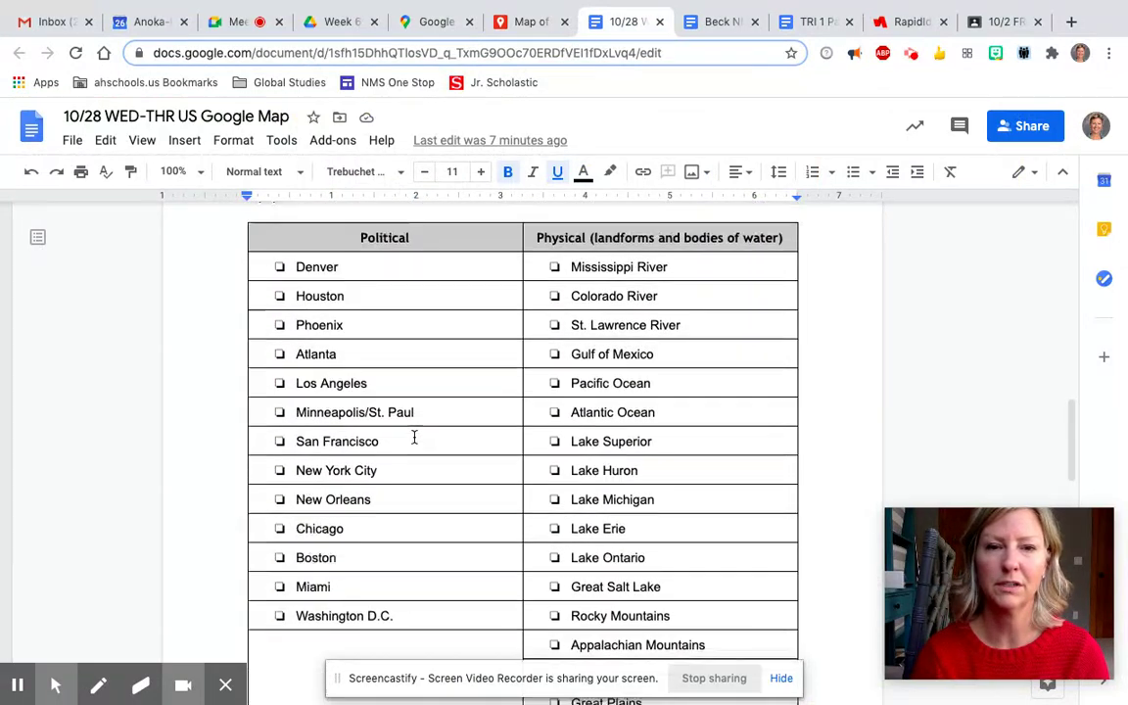
{"action": "scroll", "coordinate": [414, 437], "scroll_direction": "up", "scroll_amount": 1}
{"action": "scroll", "coordinate": [624, 358], "scroll_direction": "down", "scroll_amount": 5}
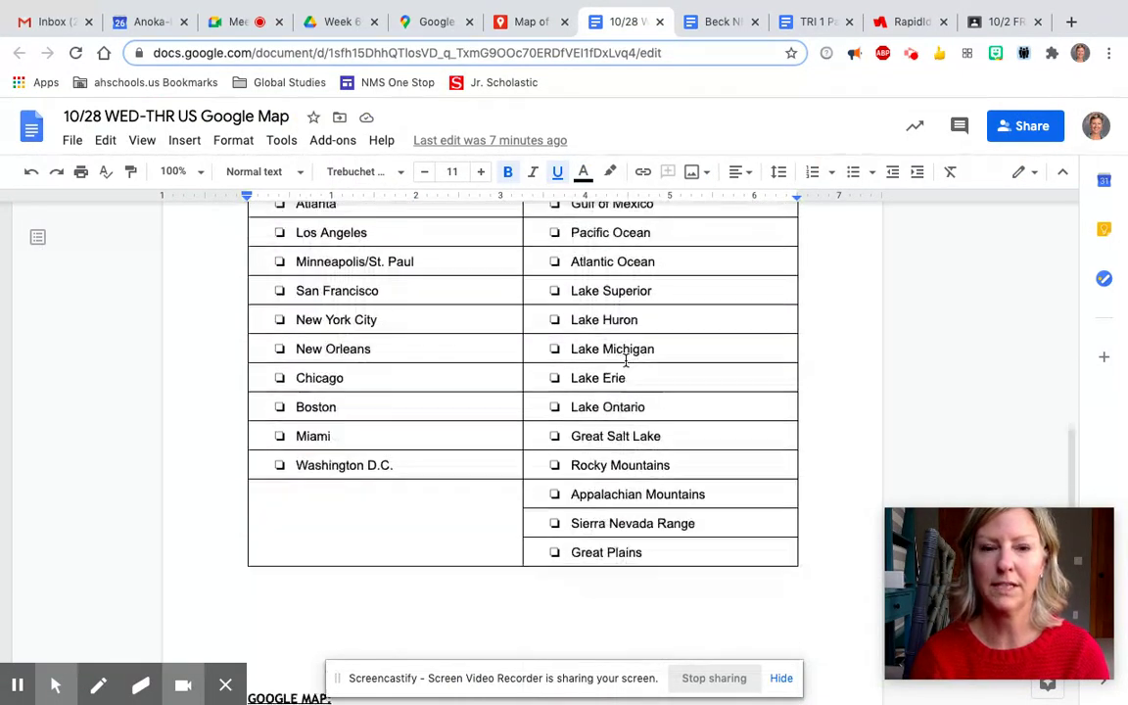
{"action": "scroll", "coordinate": [625, 359], "scroll_direction": "up", "scroll_amount": 2}
{"action": "scroll", "coordinate": [625, 361], "scroll_direction": "up", "scroll_amount": 1}
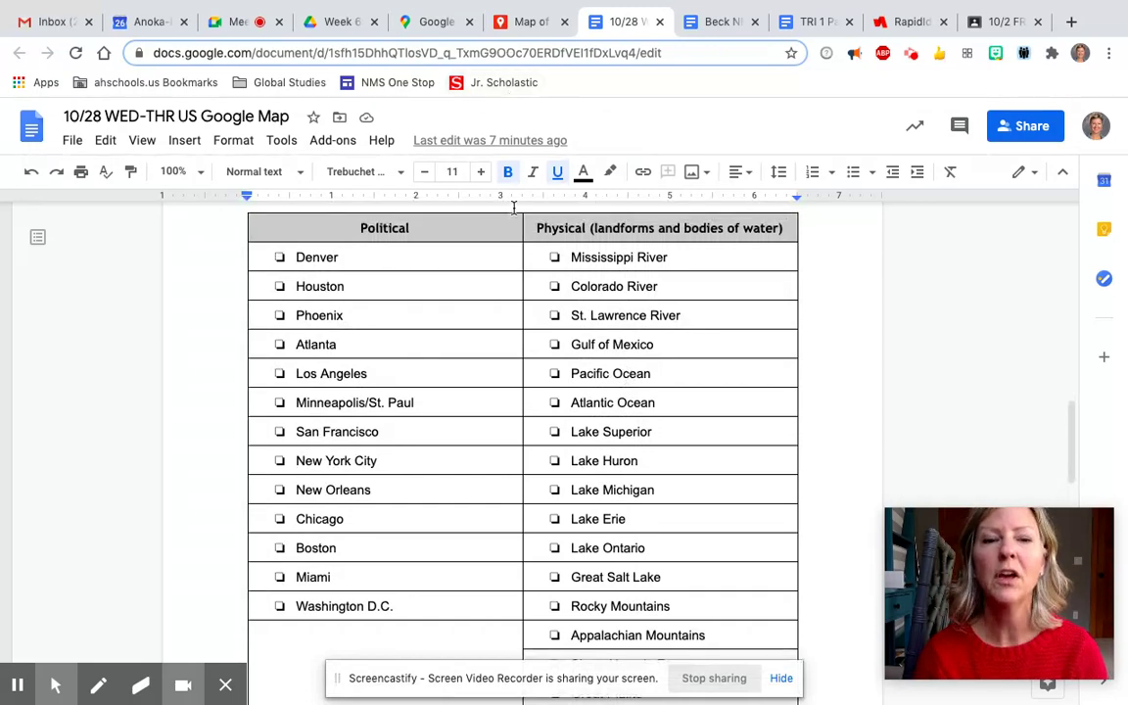
{"action": "scroll", "coordinate": [513, 208], "scroll_direction": "up", "scroll_amount": 2}
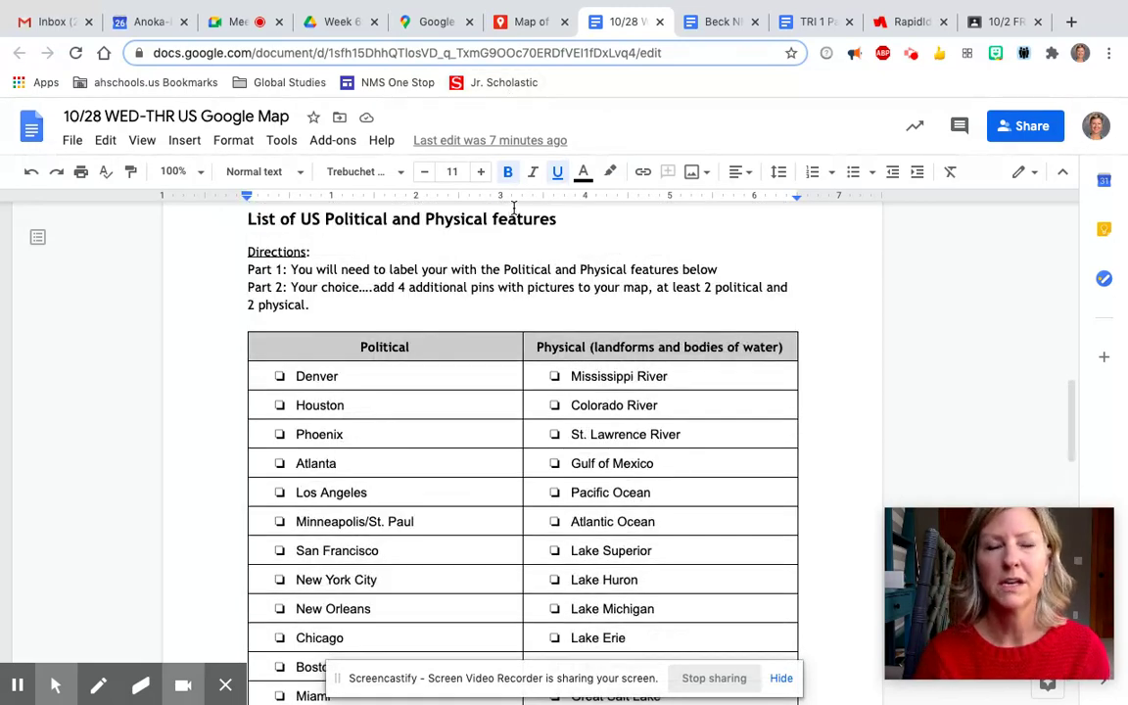
{"action": "scroll", "coordinate": [513, 208], "scroll_direction": "down", "scroll_amount": 1}
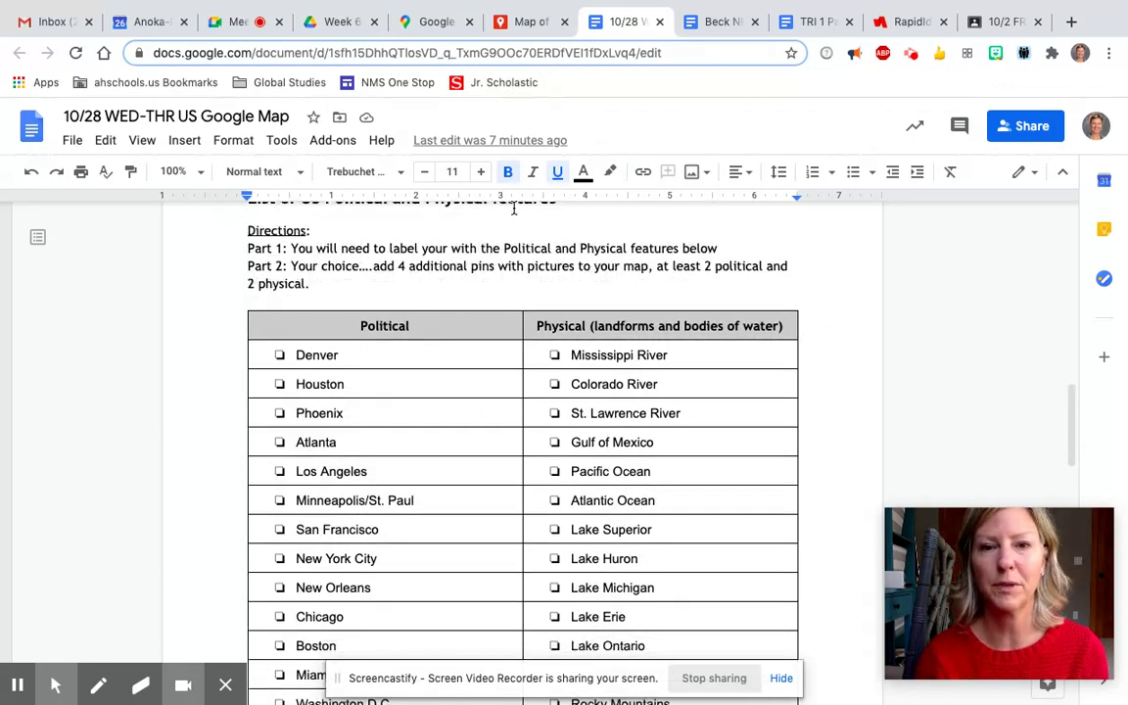
{"action": "scroll", "coordinate": [385, 381], "scroll_direction": "down", "scroll_amount": 2}
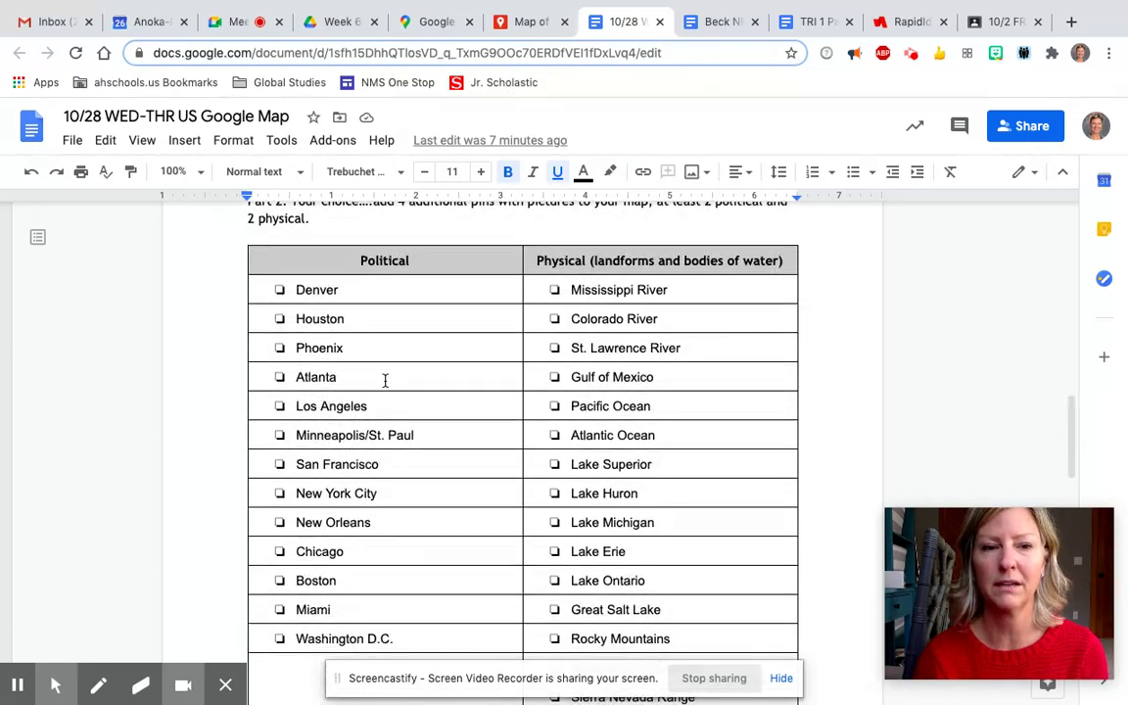
{"action": "scroll", "coordinate": [384, 379], "scroll_direction": "up", "scroll_amount": 3}
{"action": "left_click_drag", "start_coordinate": [246, 265], "coordinate": [342, 317]}
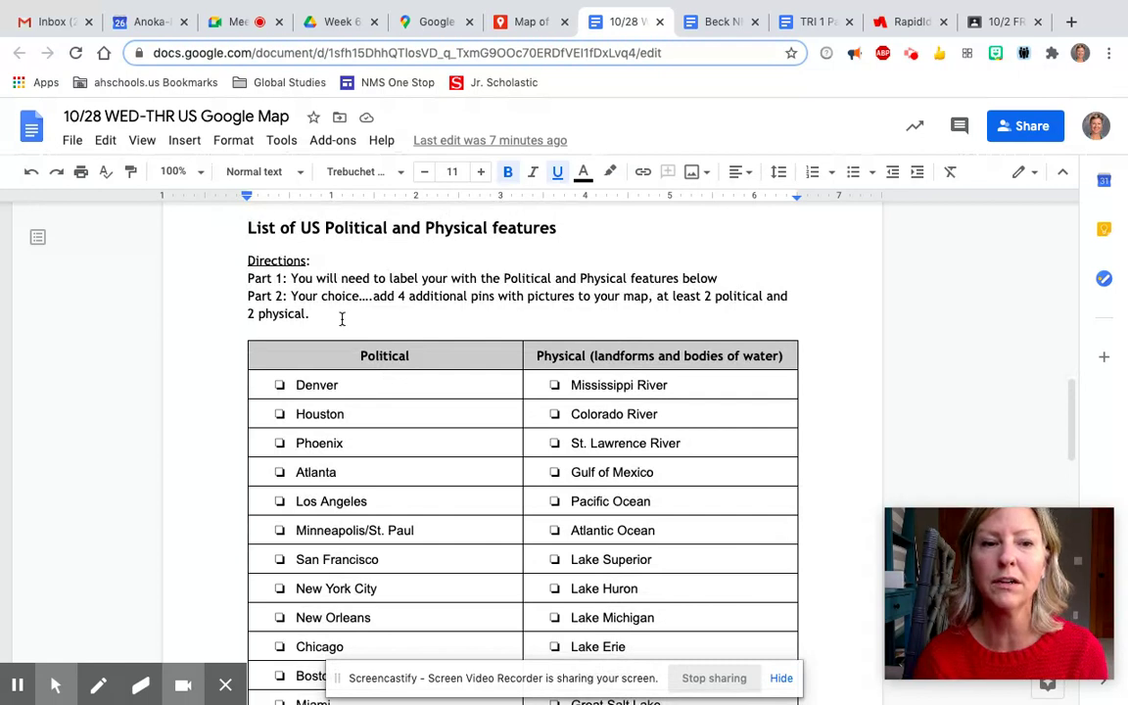